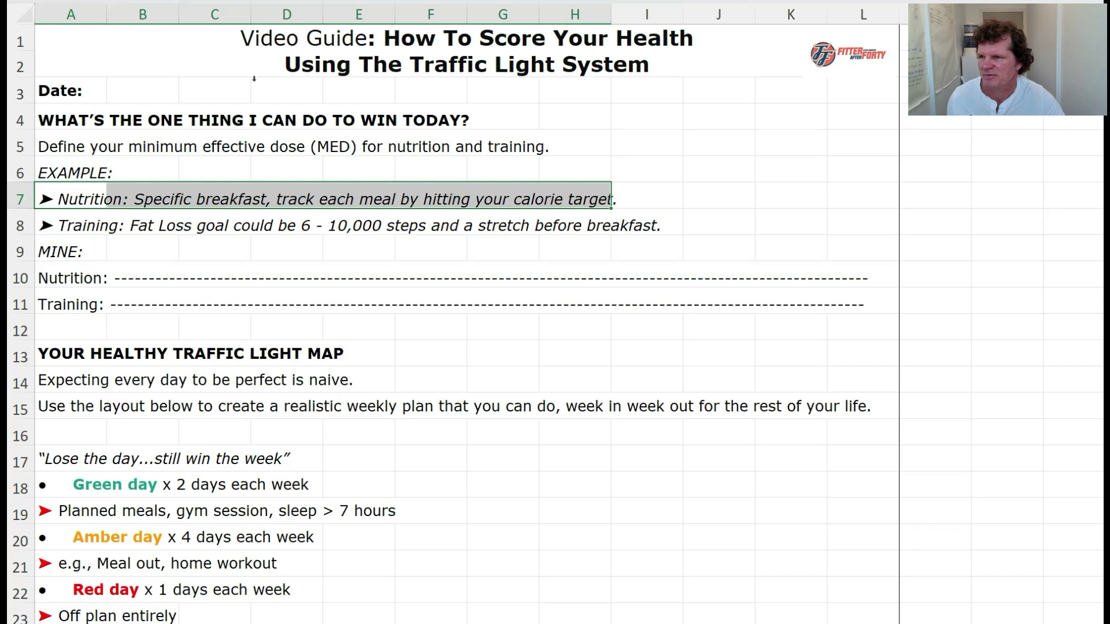
- Highlight the nutrition example in A7:H7 in yellow, and clear the fill again
key(F4)
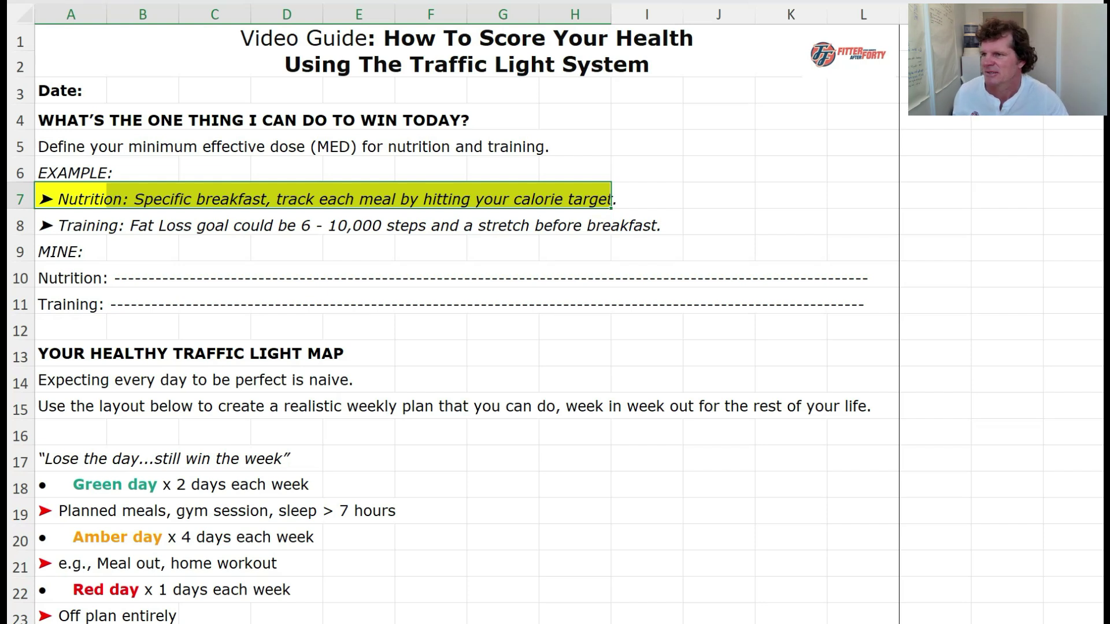
click(228, 1)
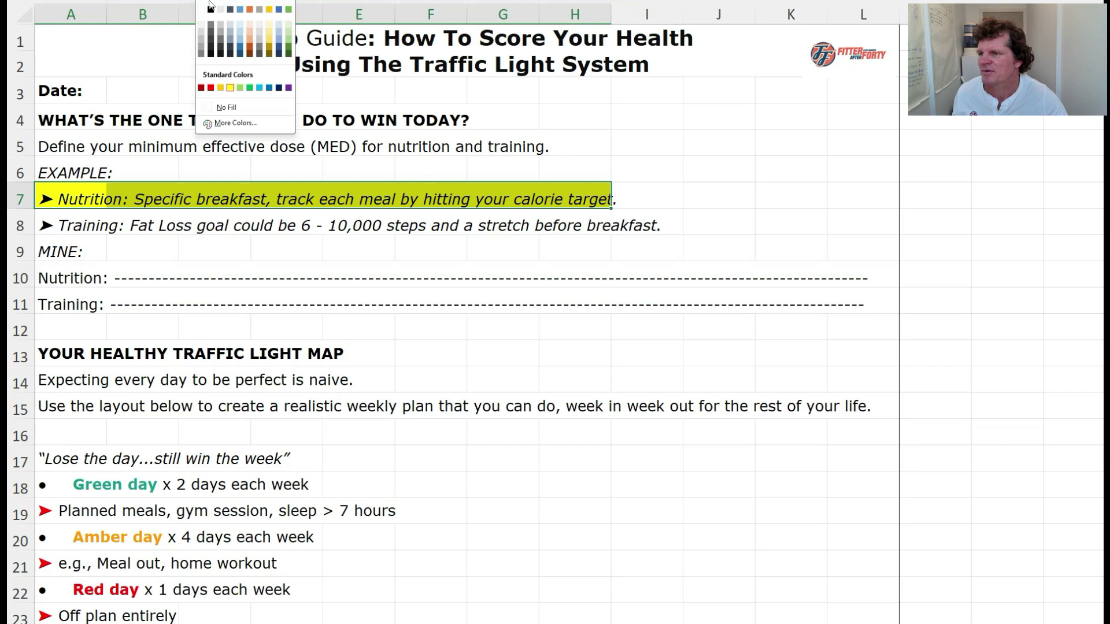
key(Escape)
- Highlight the training example in A8:I8 in yellow, and undo the fill
drag(64, 230, 623, 230)
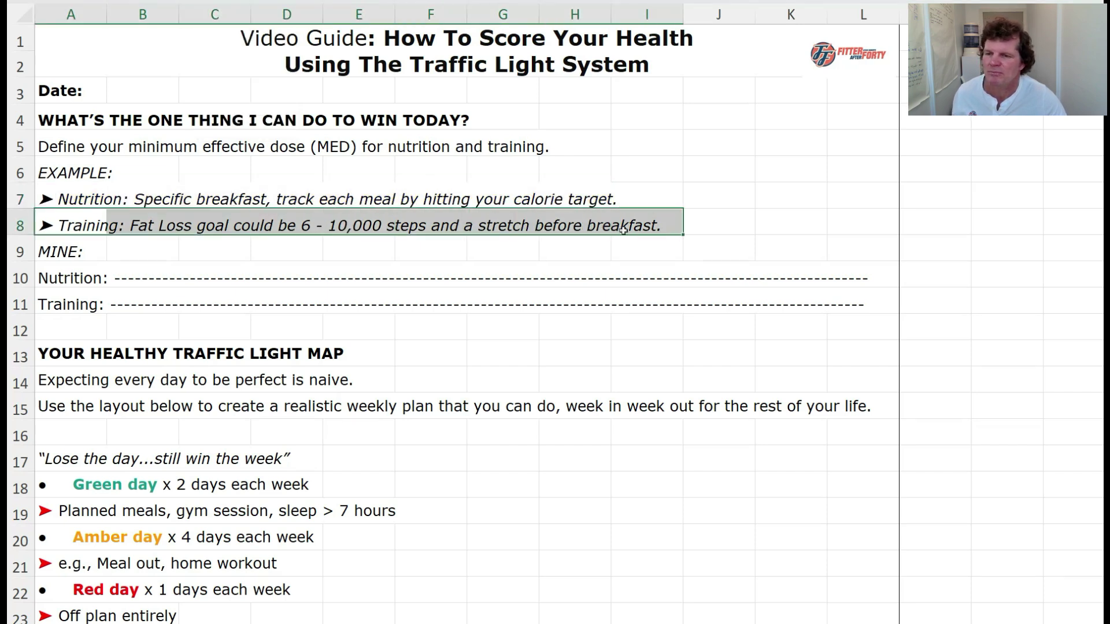
click(211, 0)
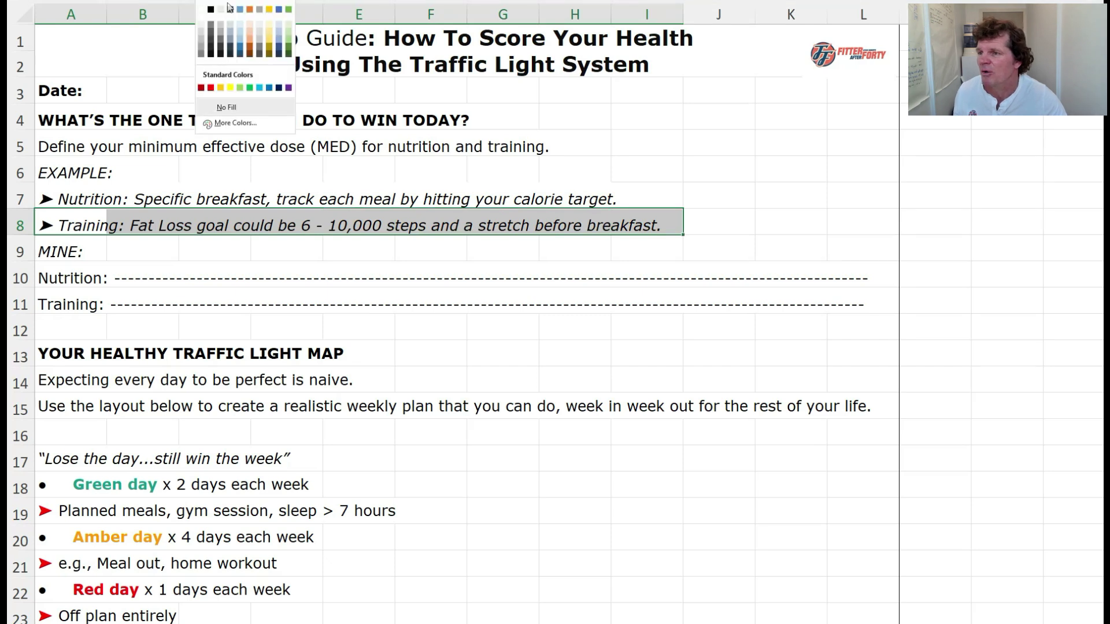
click(233, 89)
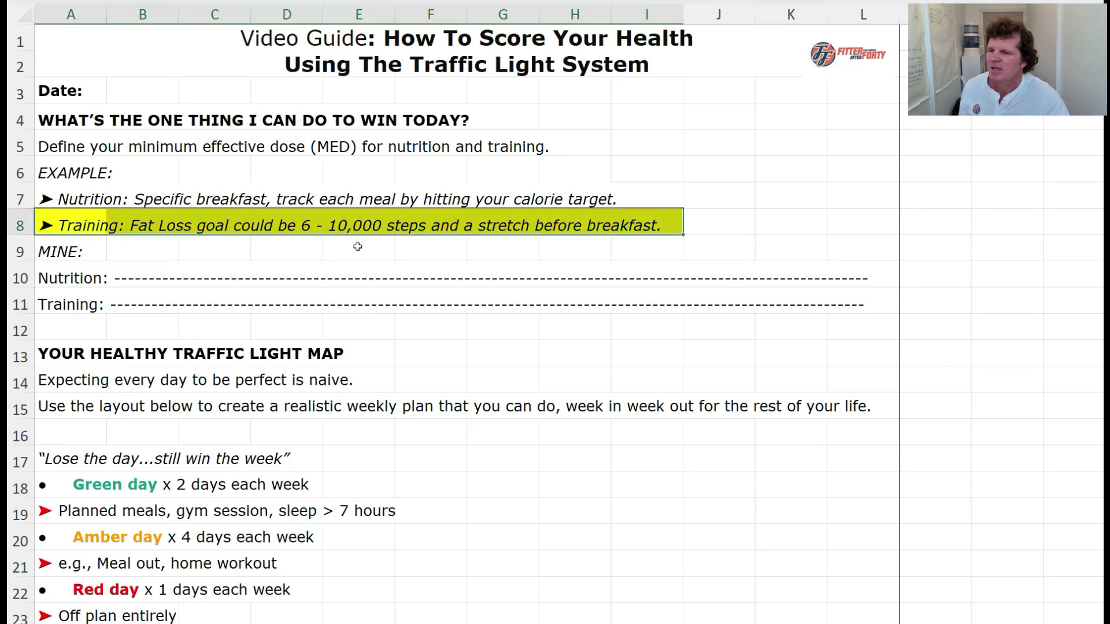
click(411, 258)
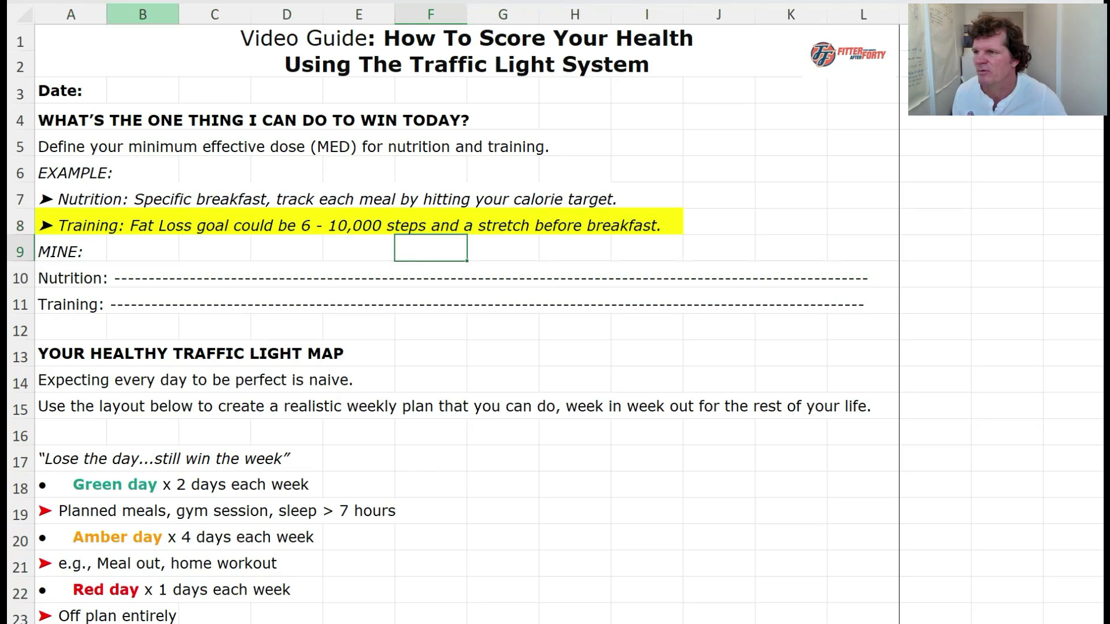
key(ctrl+z)
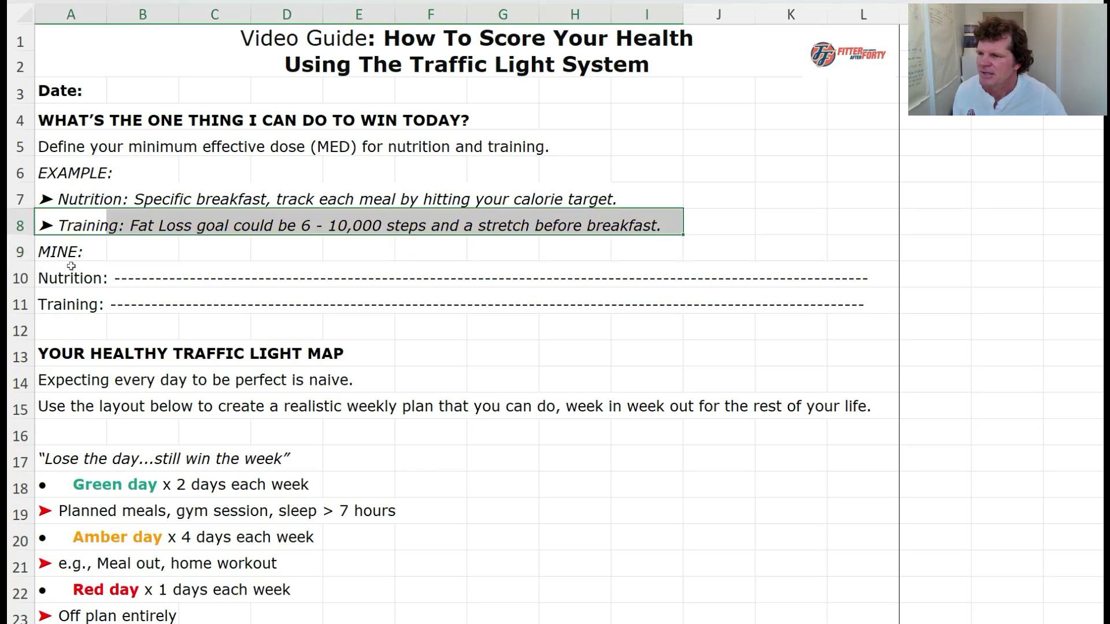
- Review the blank personal nutrition line and the green, amber and red day definitions of the healthy traffic light map
click(54, 278)
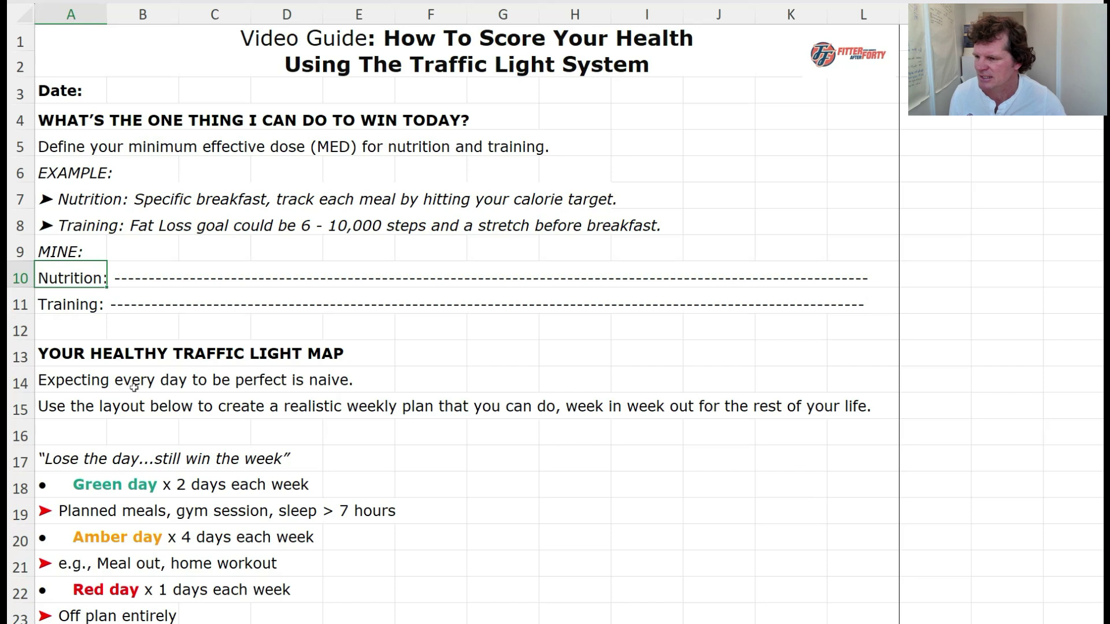
scroll(134, 388, down, 2)
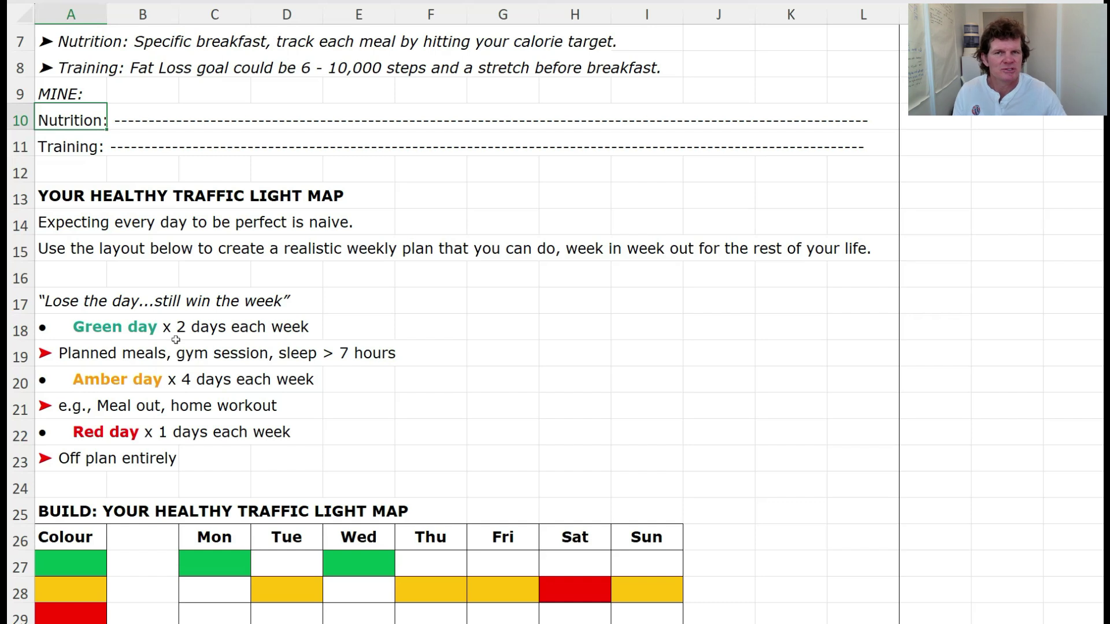
scroll(148, 369, down, 1)
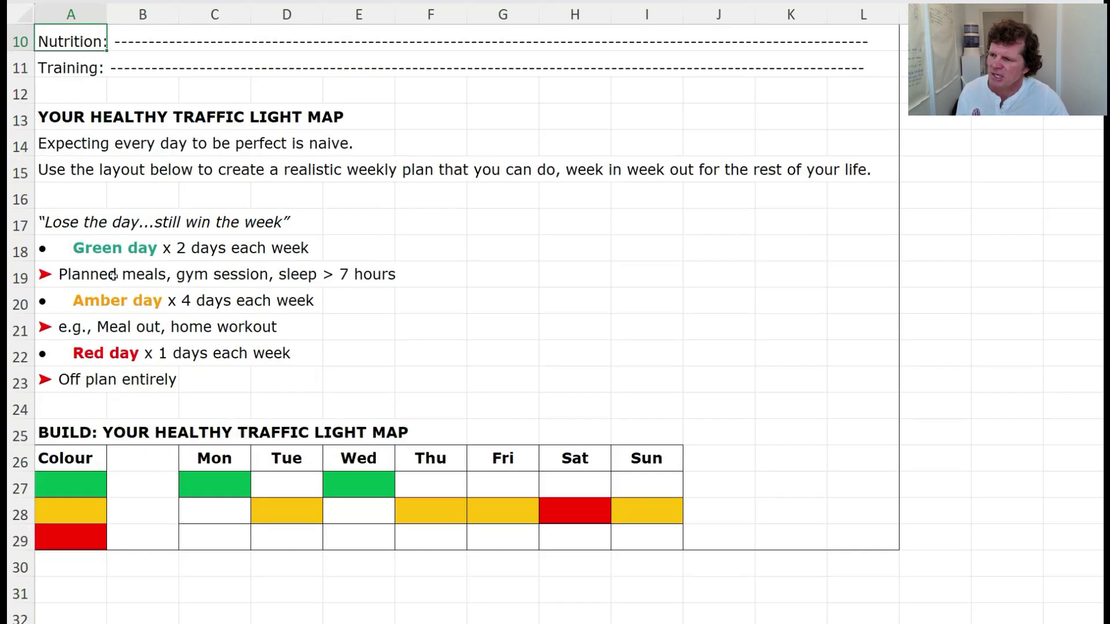
click(98, 253)
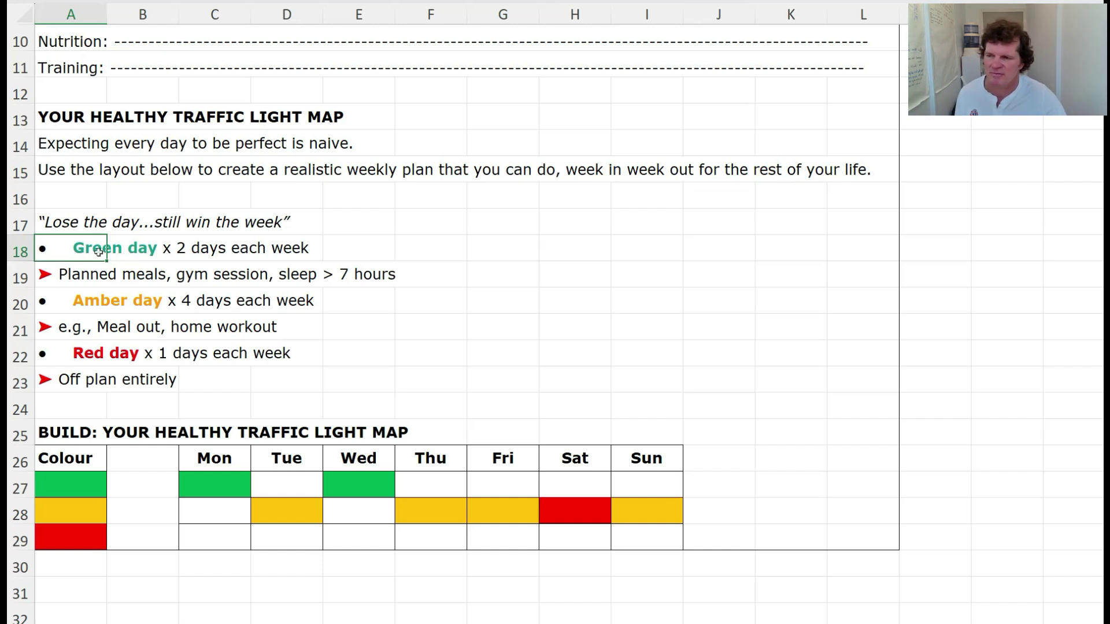
click(74, 305)
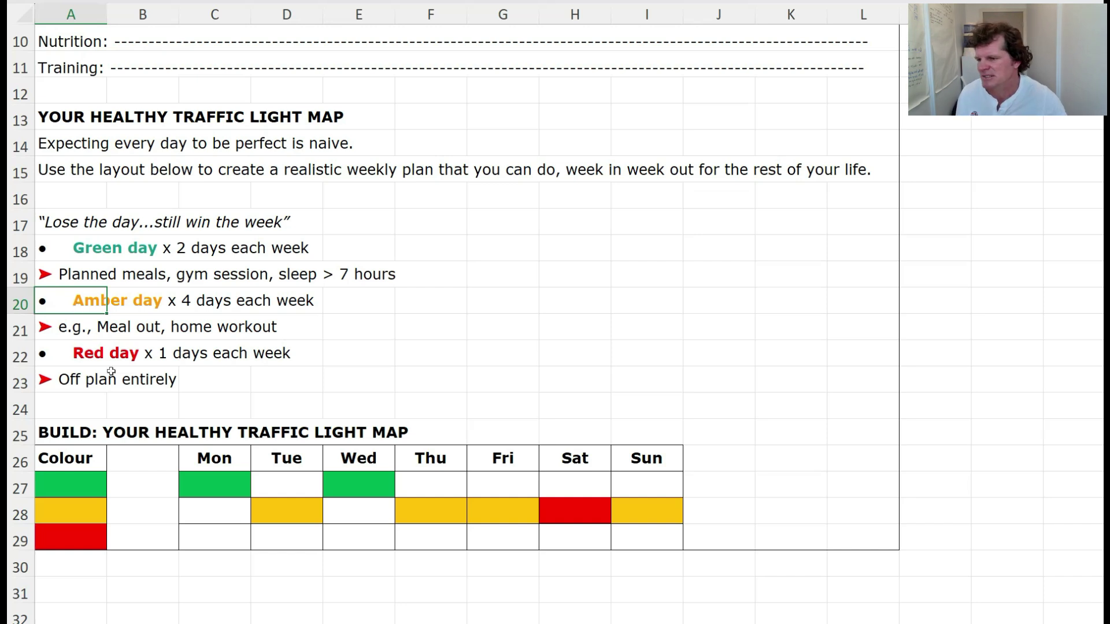
click(71, 361)
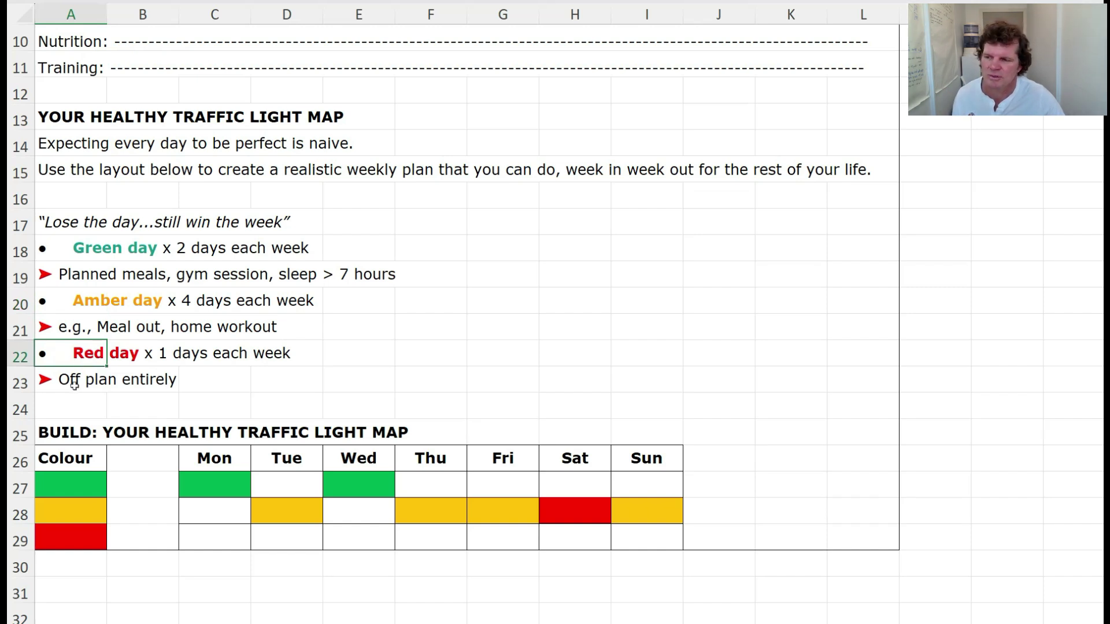
click(74, 385)
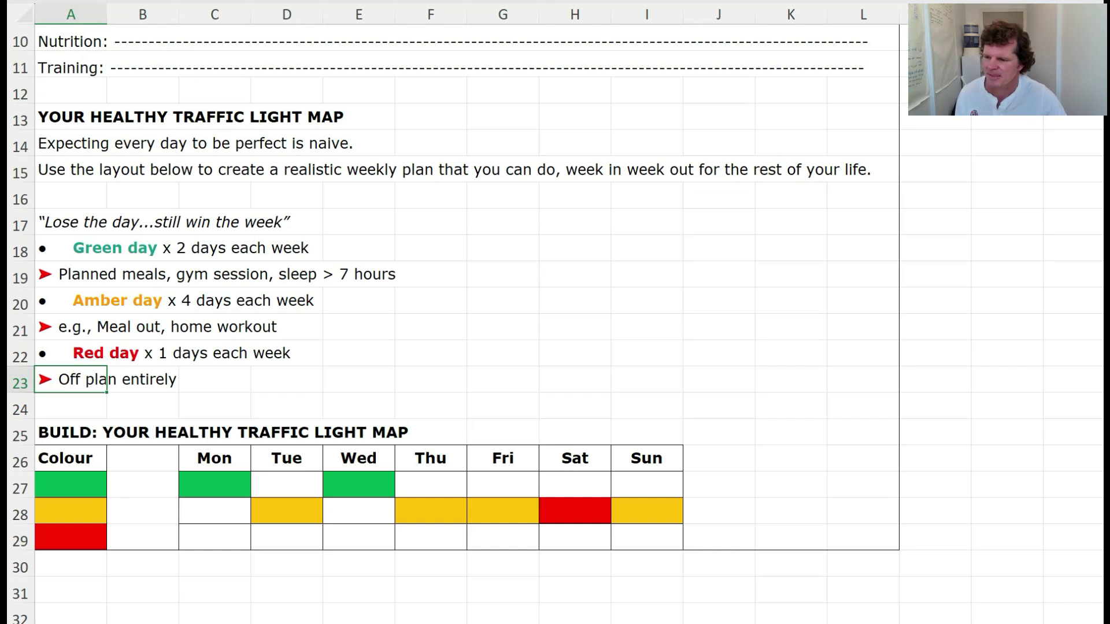
- Switch to the "Traffic Light System: How it works" sheet and review instructions 1 and 2 and the matrix heading
key(ctrl+Page_Up)
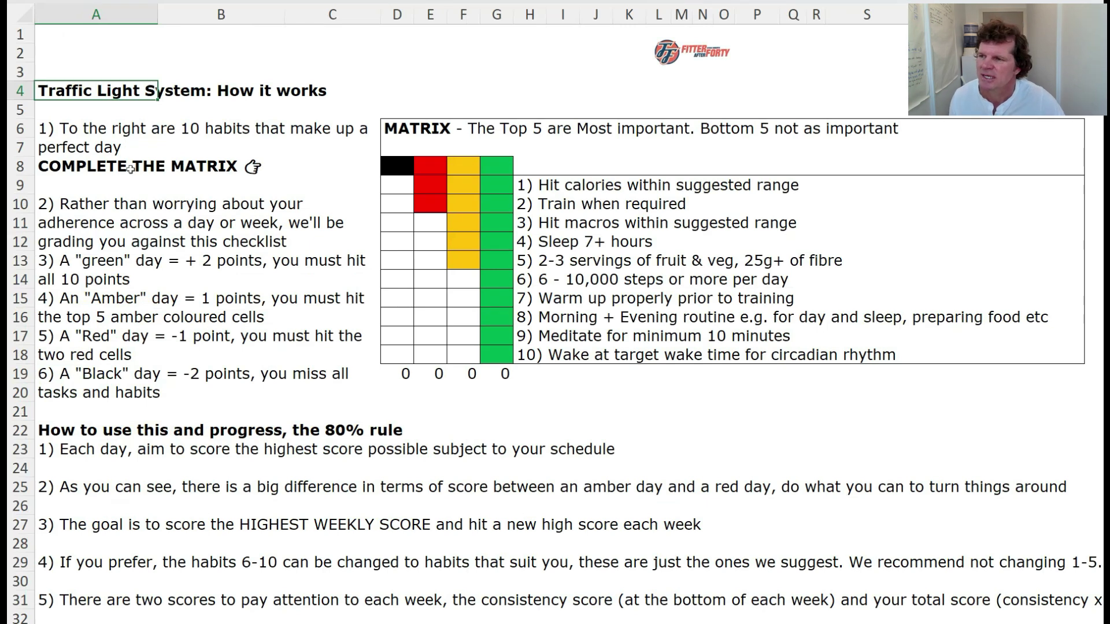
click(76, 141)
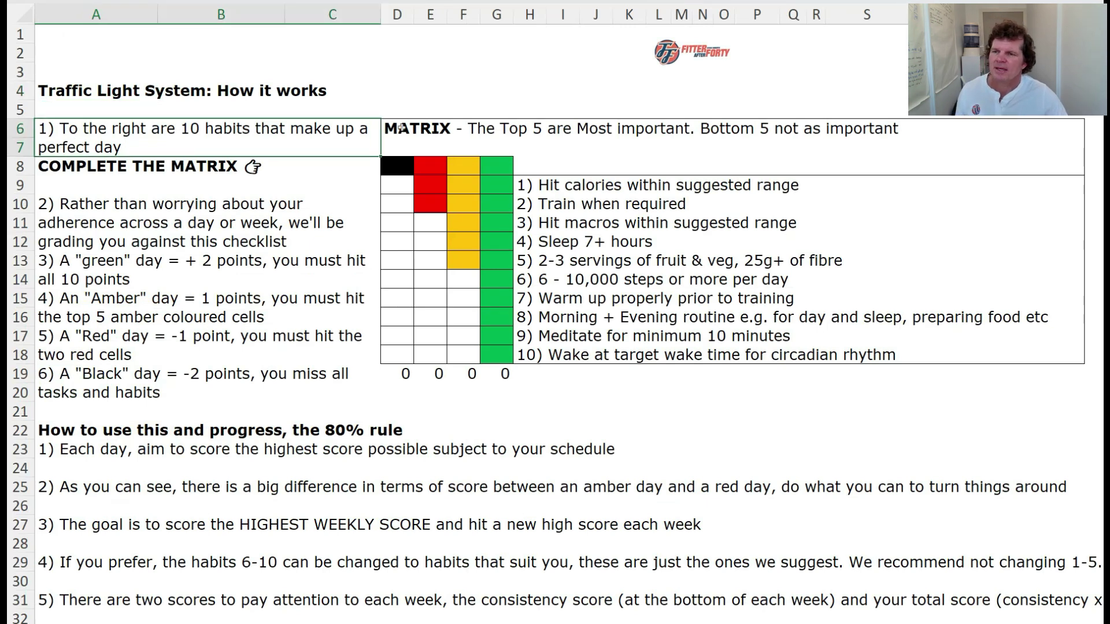
click(399, 128)
drag(399, 128, 1041, 137)
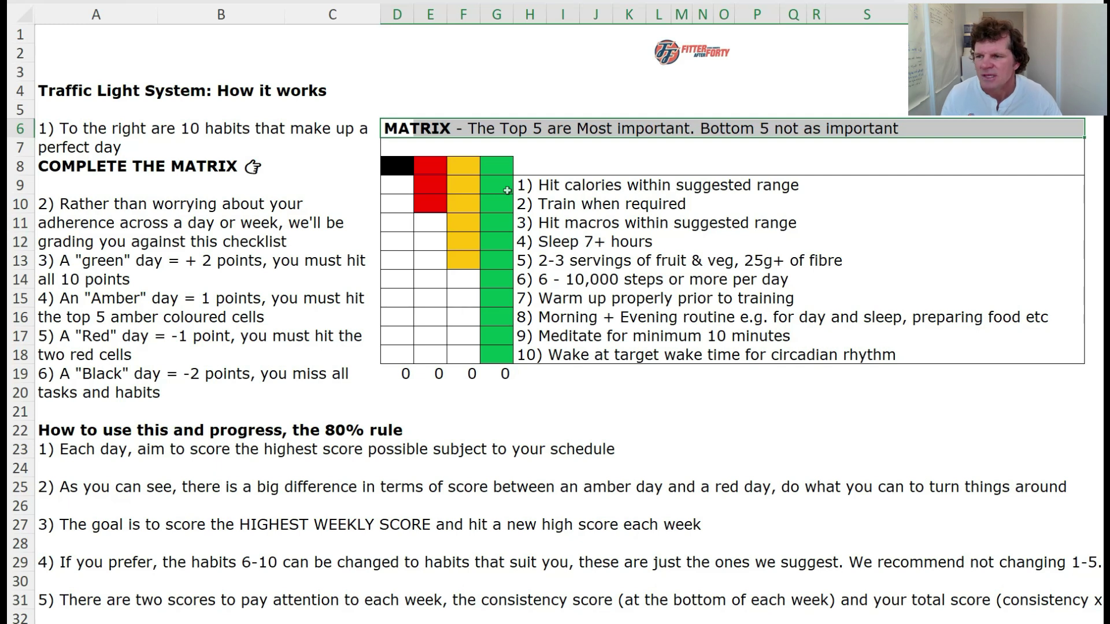
click(64, 213)
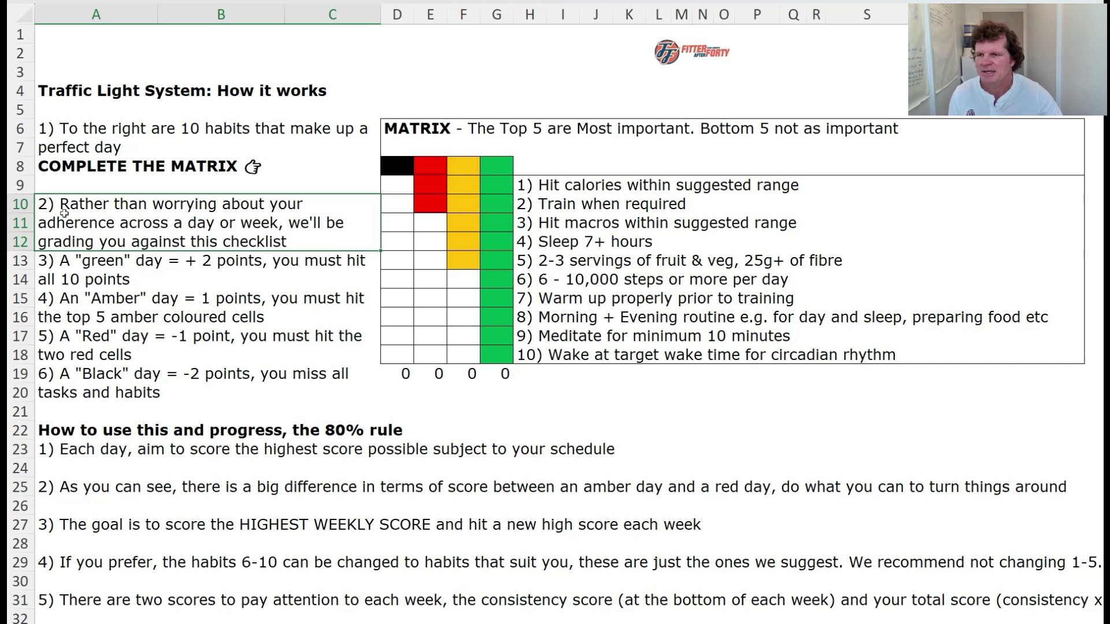
- Enter 1 for each of the ten habits in the matrix's green column, cells G9 to G18
click(504, 191)
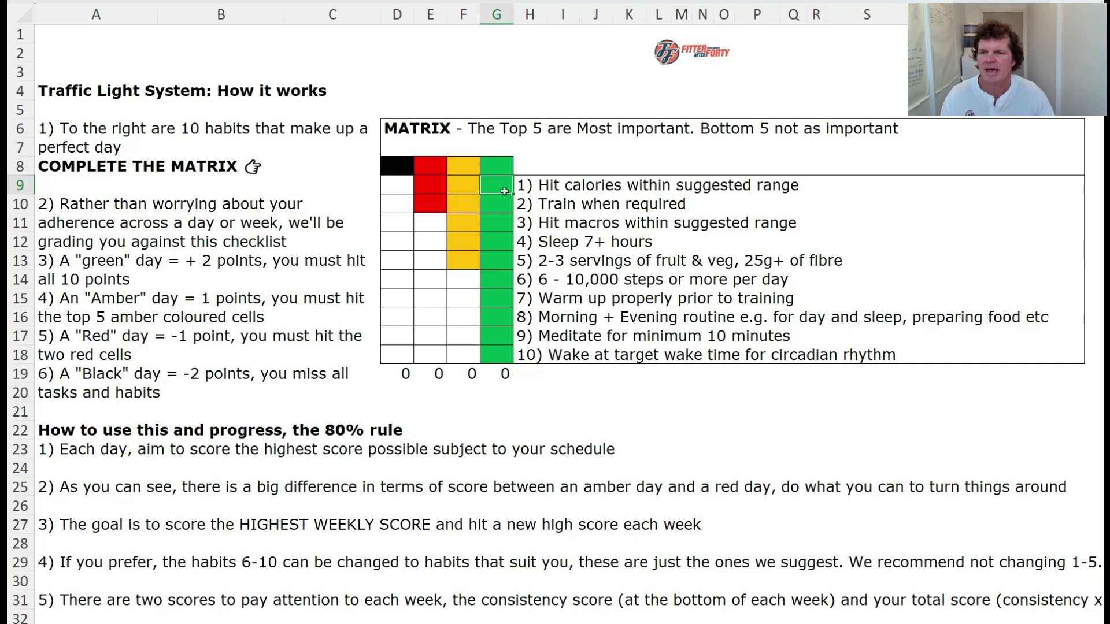
text(1)
key(Return)
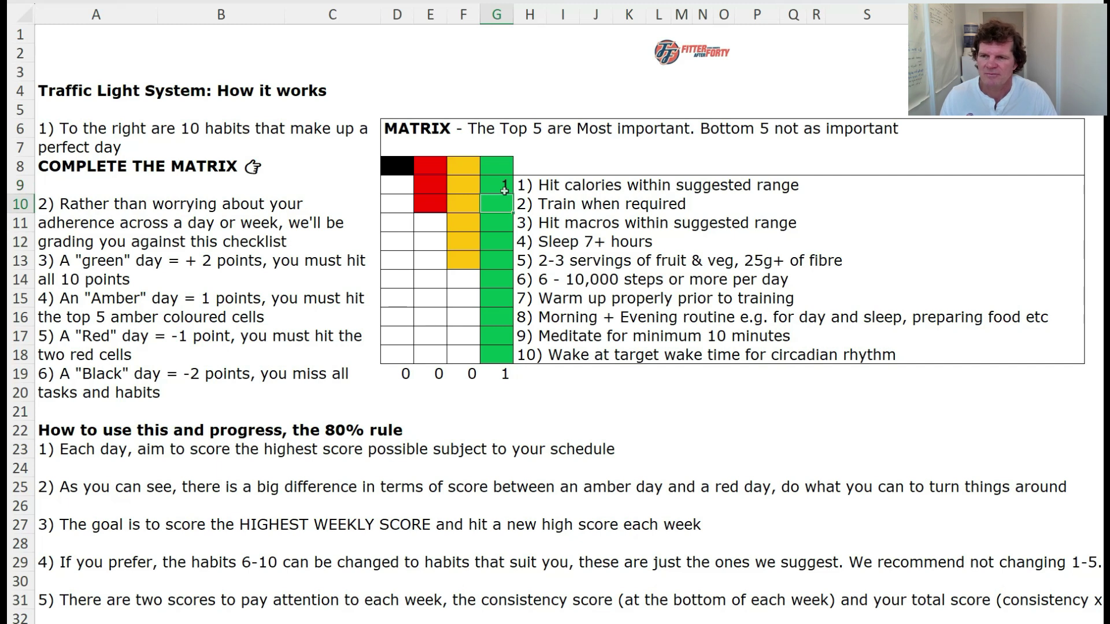
text(1)
key(Return)
text(1)
key(Return)
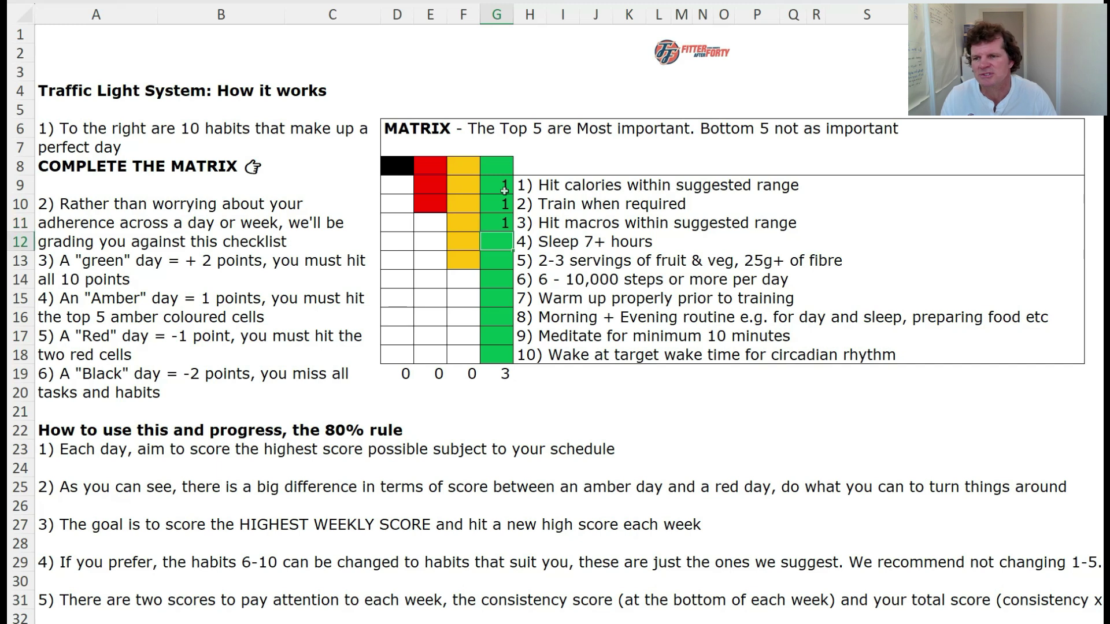
text(1)
key(Return)
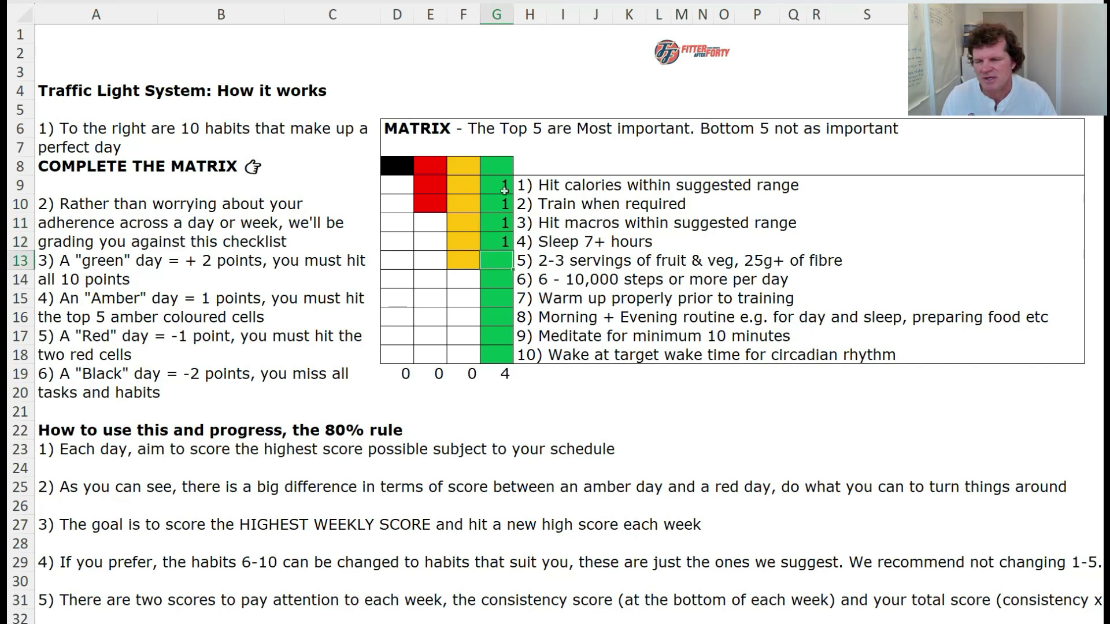
text(1)
key(Return)
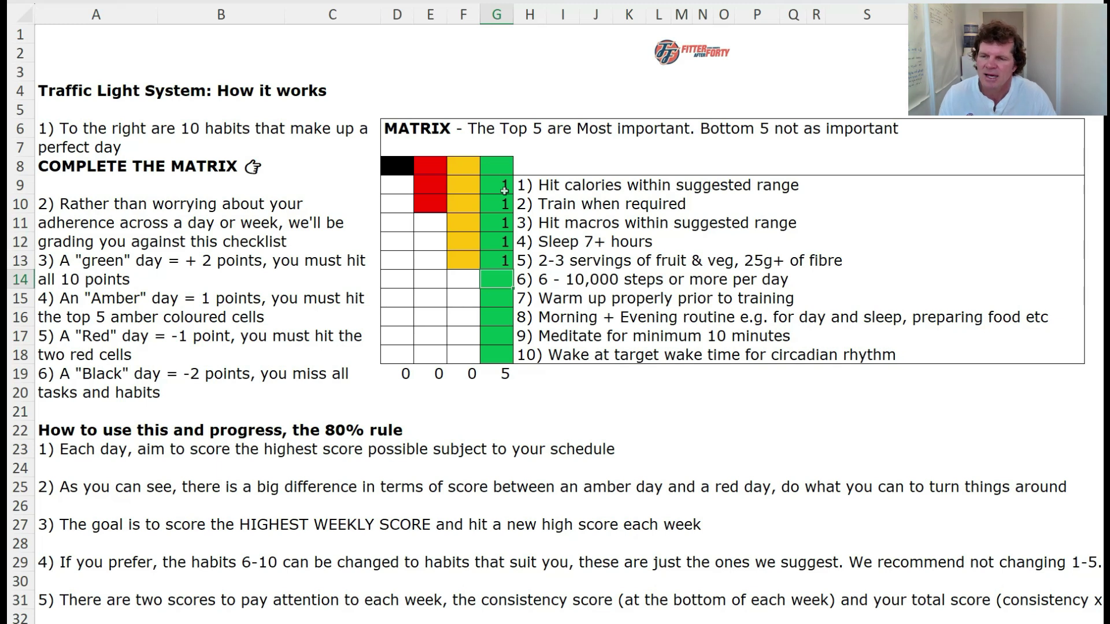
text(1)
key(Return)
text(1)
key(Return)
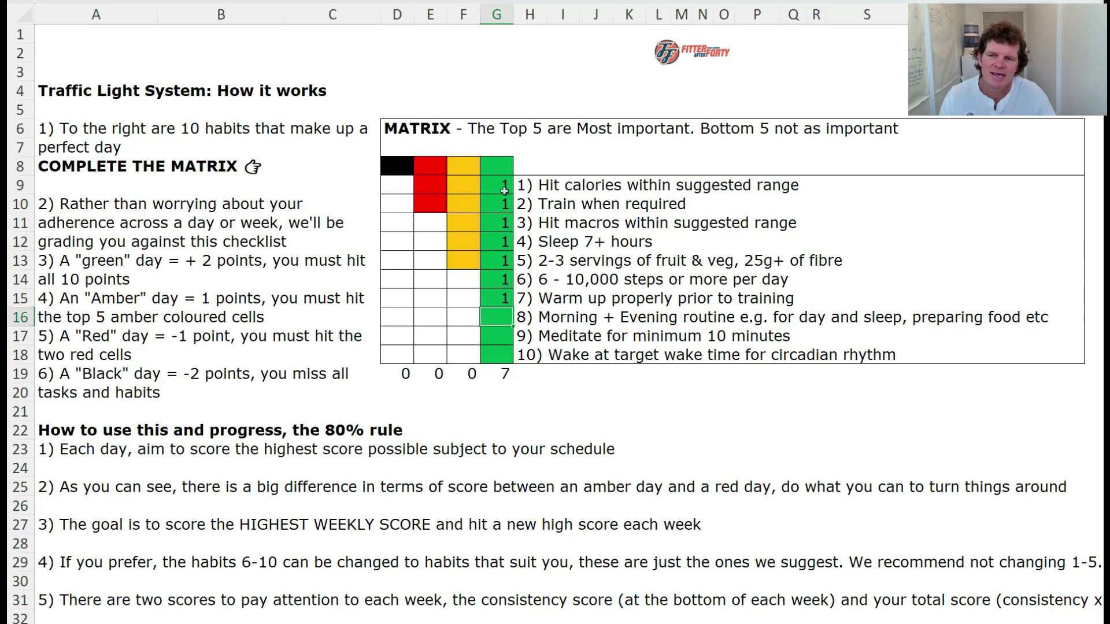
text(1)
key(Return)
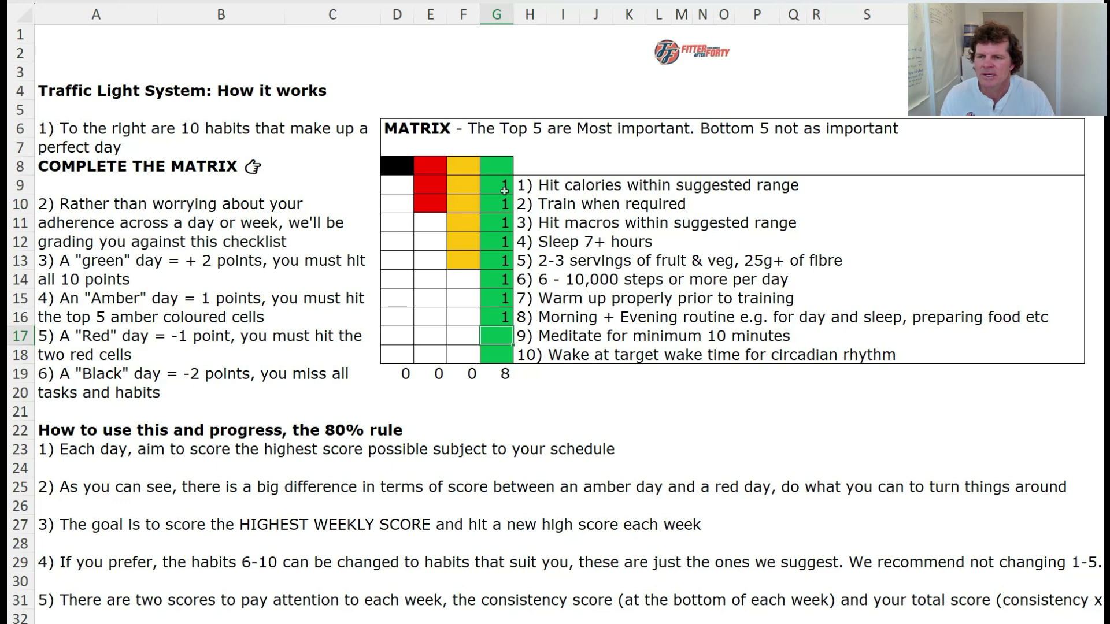
text(1)
key(Return)
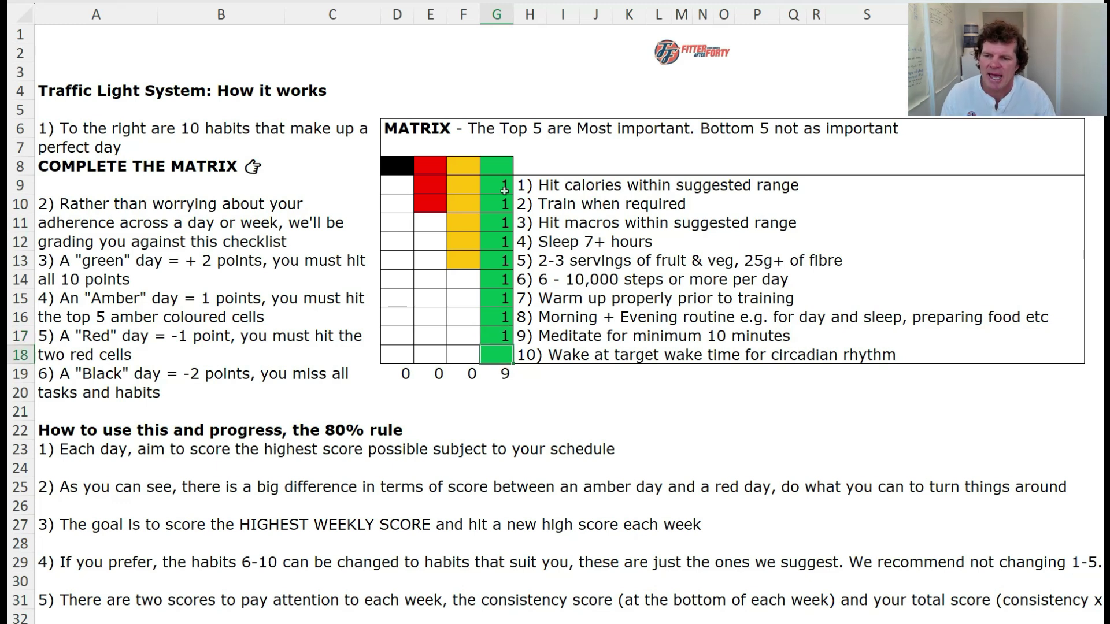
text(1)
key(Return)
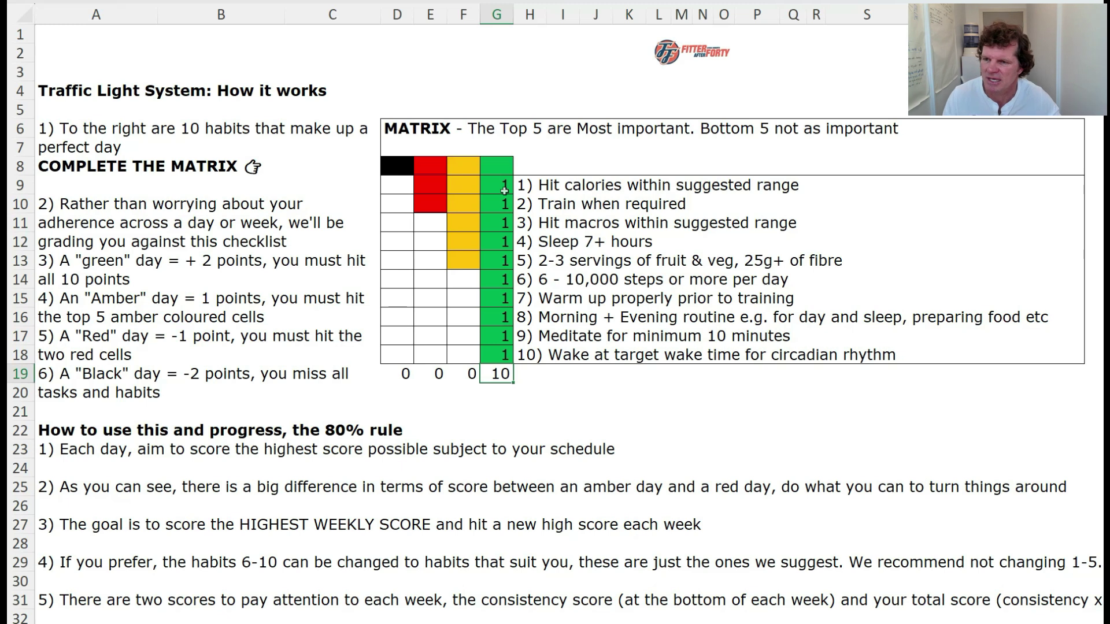
- Enter 1 for each of the top five habits in the matrix's amber column, cells F9 to F13
click(479, 186)
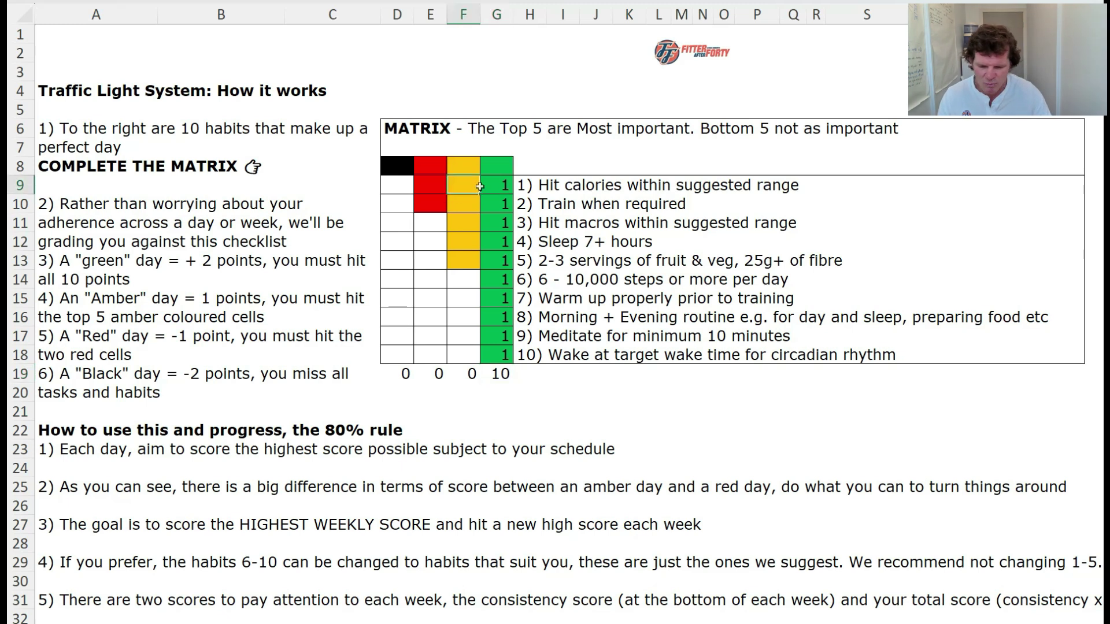
text(1)
key(Return)
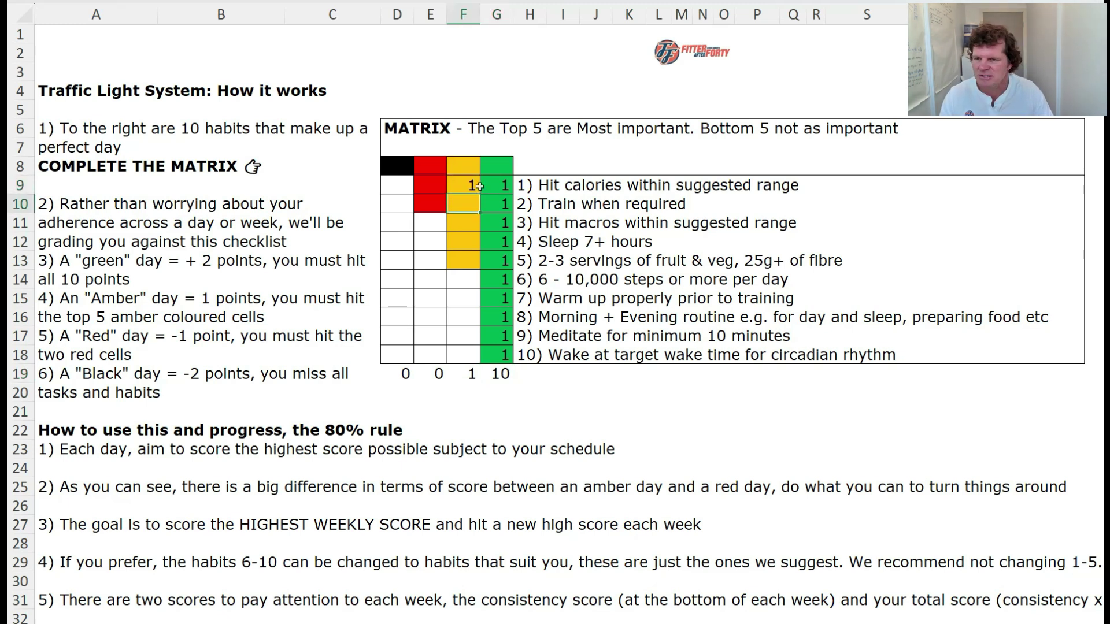
text(1)
key(Return)
text(1)
key(Return)
text(1)
key(Return)
text(1)
key(Return)
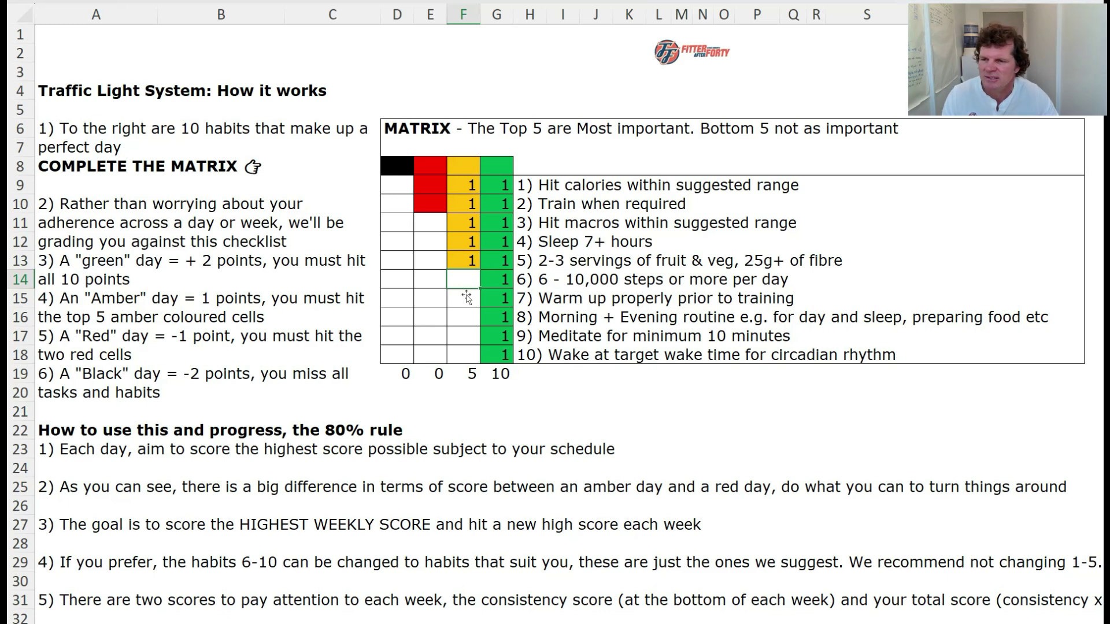
- Enter 1 for the first two habits in the matrix's red column, cells E9 and E10
click(439, 188)
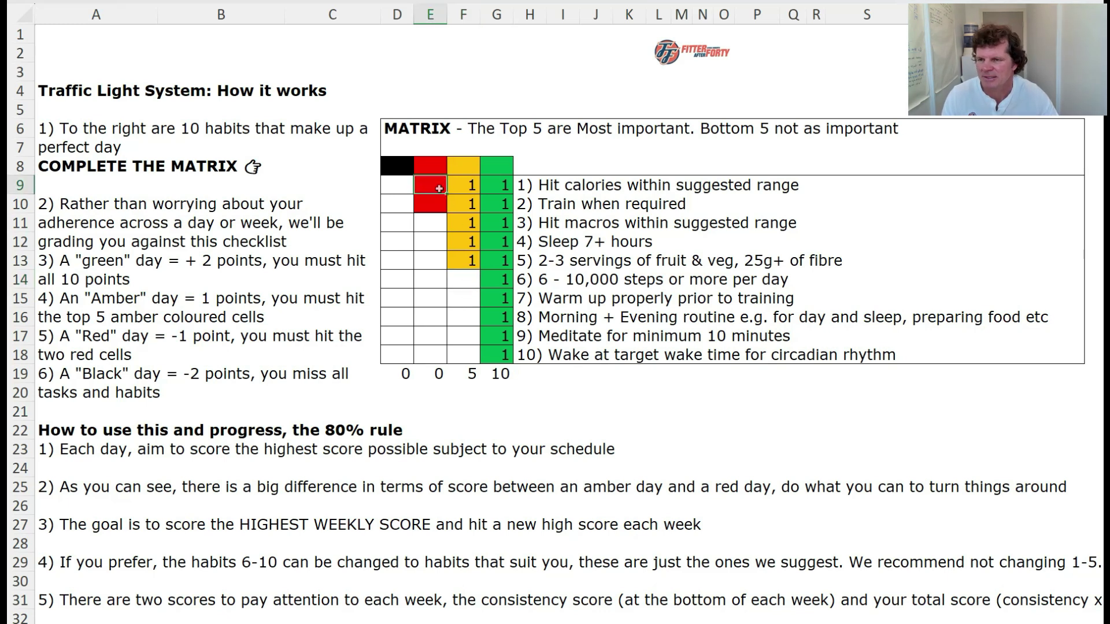
text(1)
key(Return)
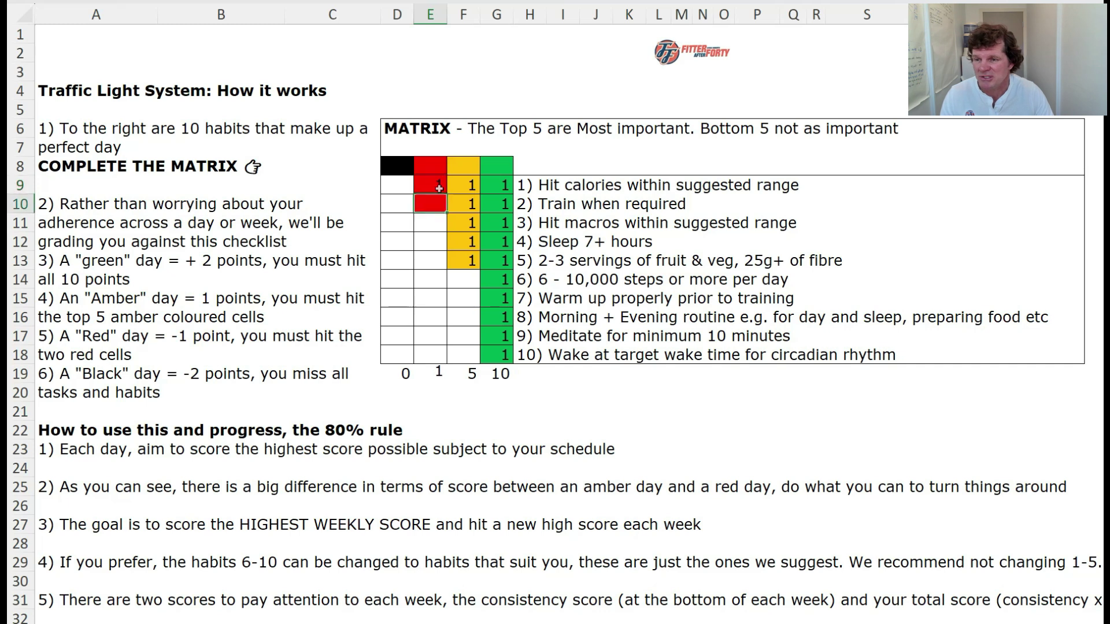
text(1)
key(Return)
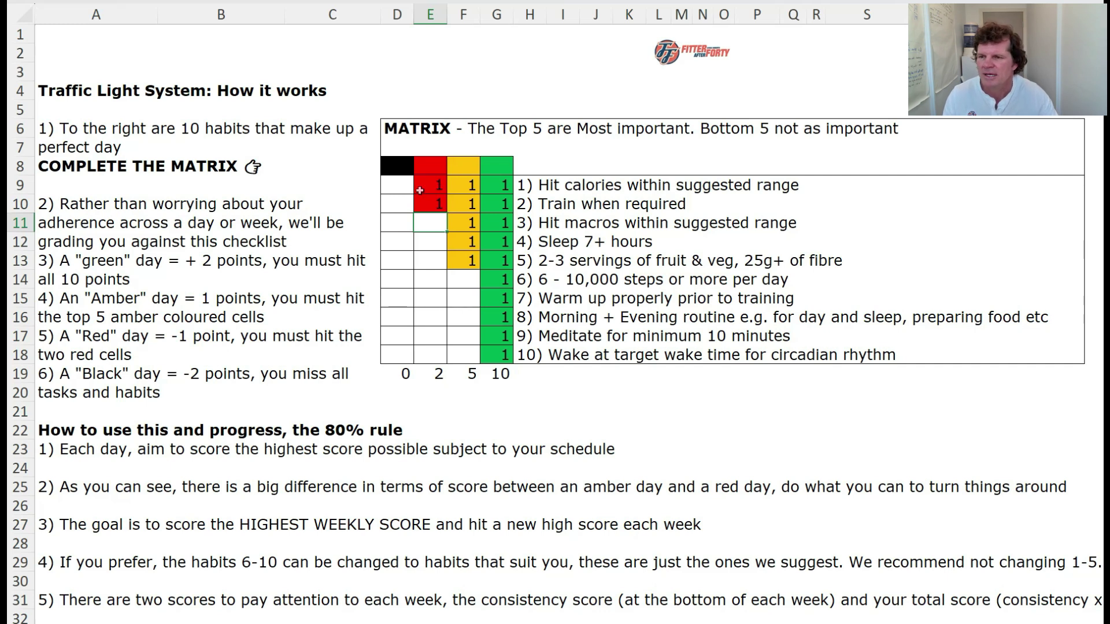
- Enter 0 for the calories habit in the matrix's black column, cell D9
click(401, 168)
click(404, 189)
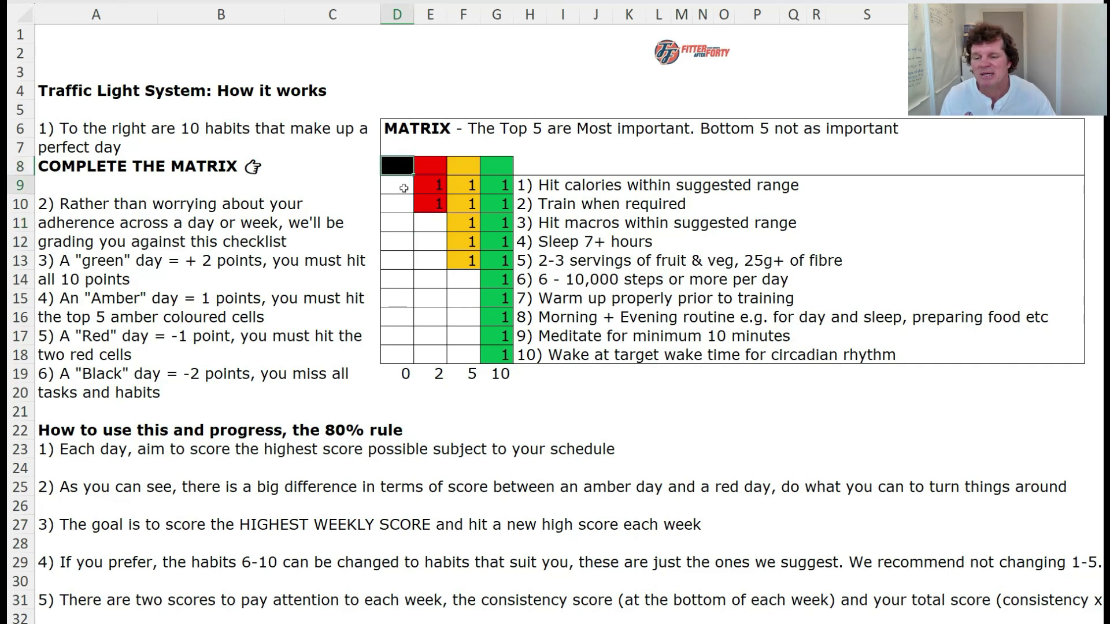
text(0)
key(Return)
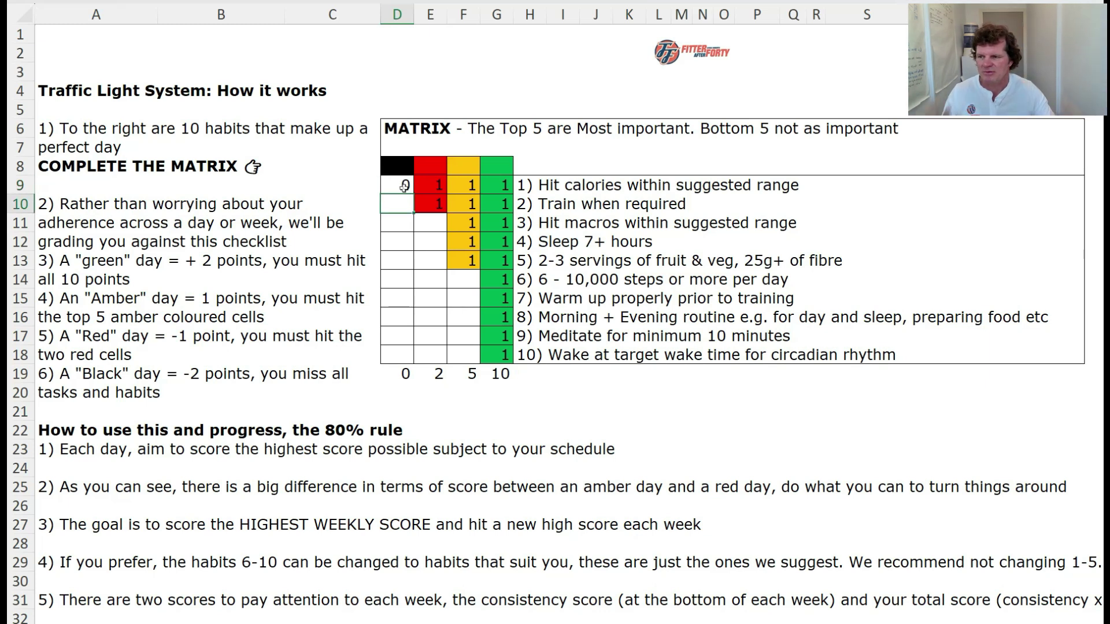
- Review the point rules for green, amber, red and black days in the how-it-works notes, A13 to A20
click(94, 278)
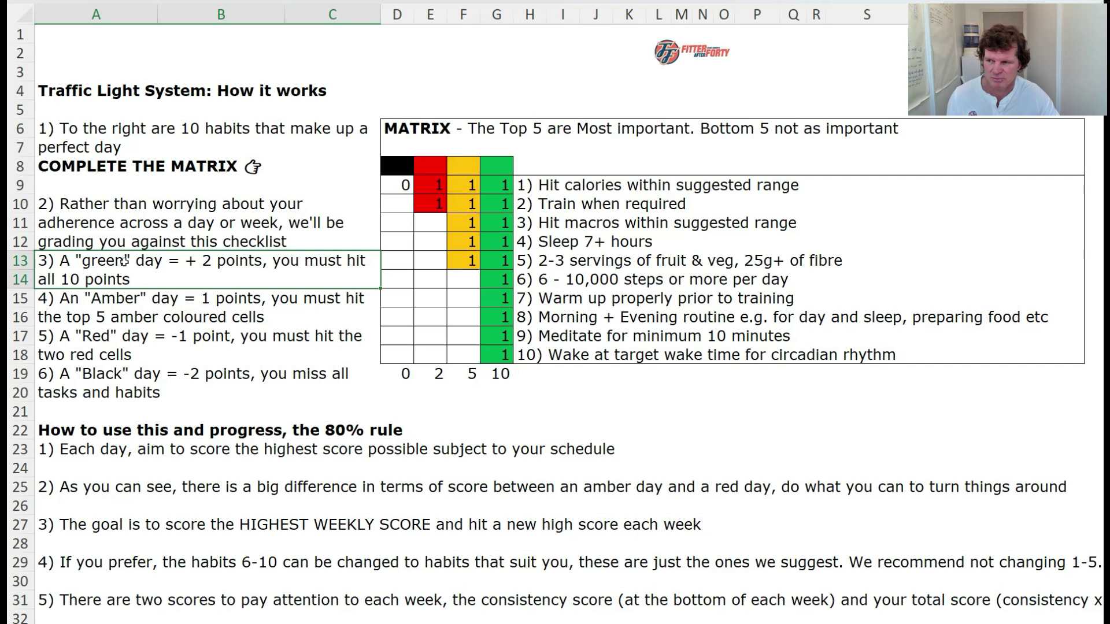
click(72, 314)
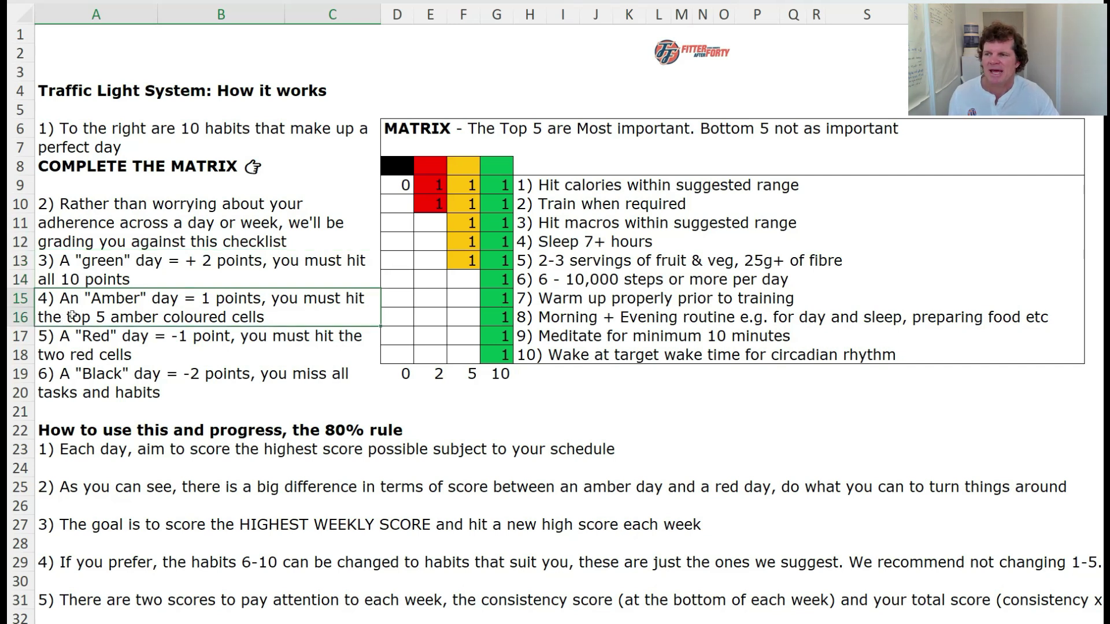
click(75, 352)
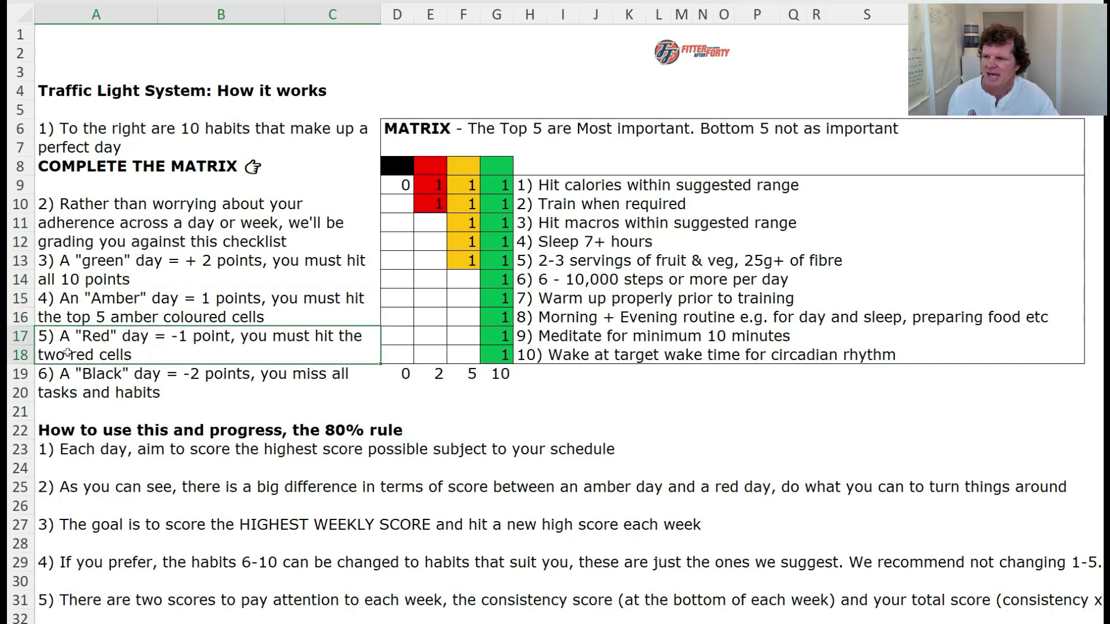
click(77, 392)
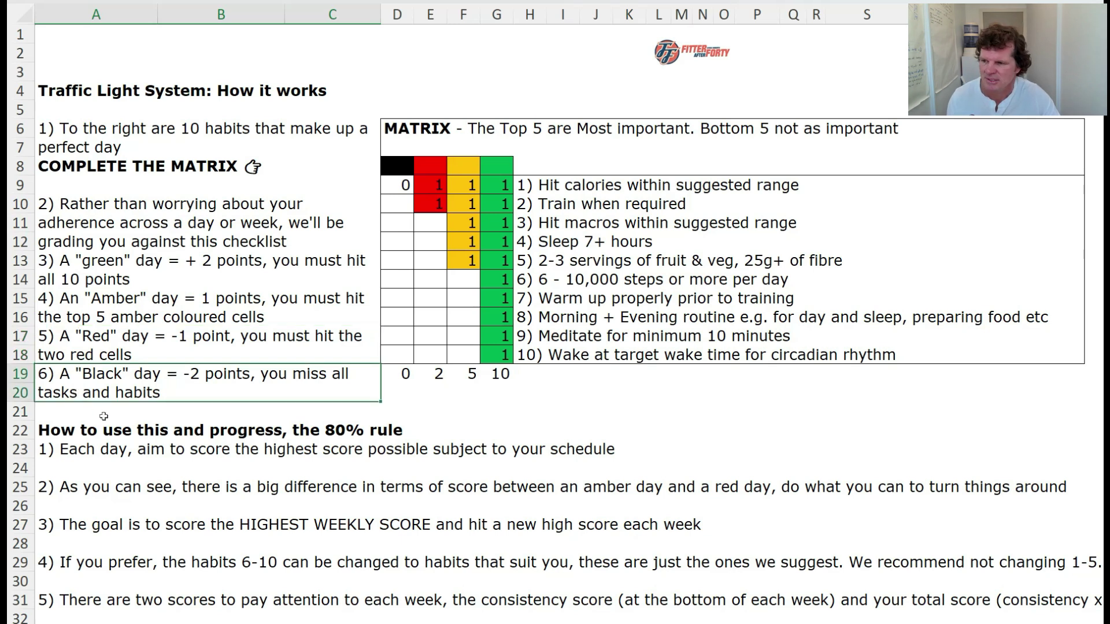
- Read points 1, 3 and 4 of the 80% rule guidance and highlight the changeable habits 6 to 10 in the matrix
scroll(103, 416, down, 3)
click(63, 285)
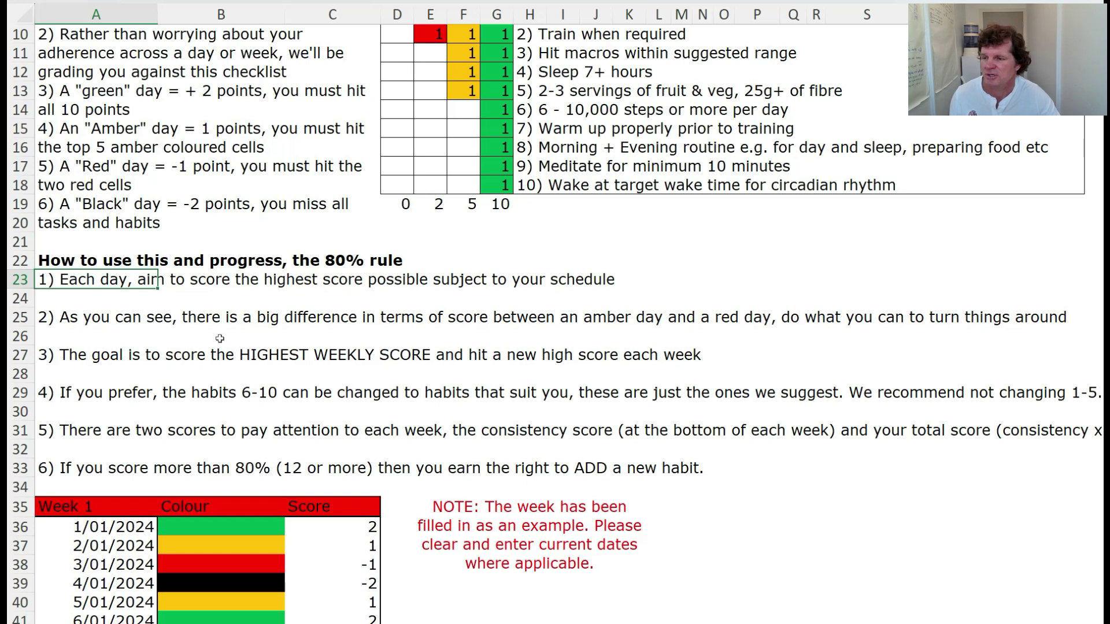
click(69, 360)
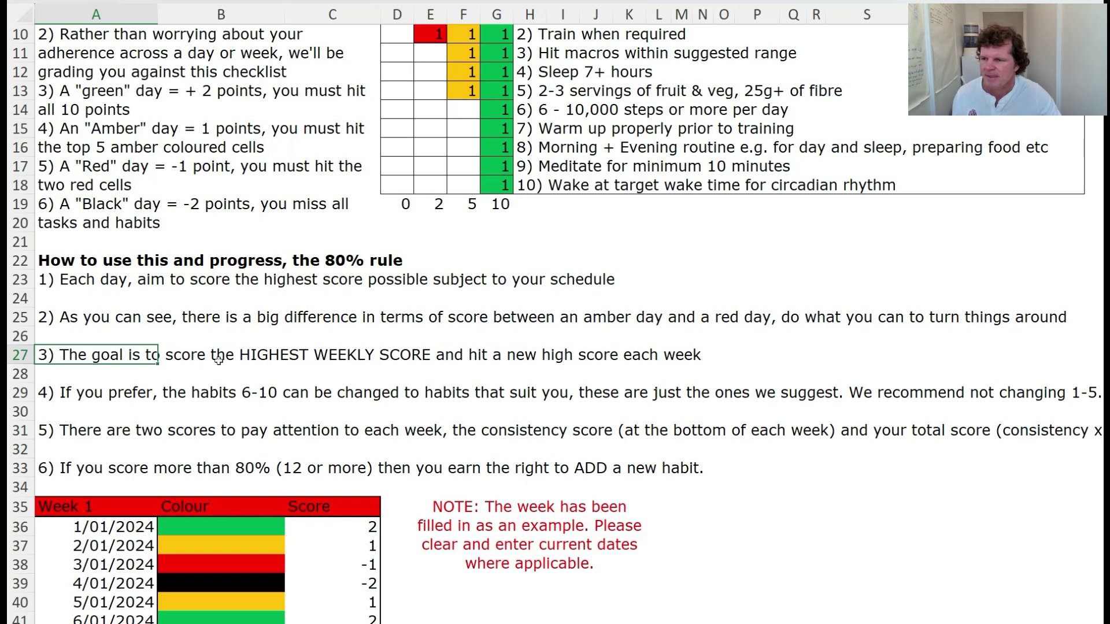
scroll(215, 363, down, 2)
click(59, 285)
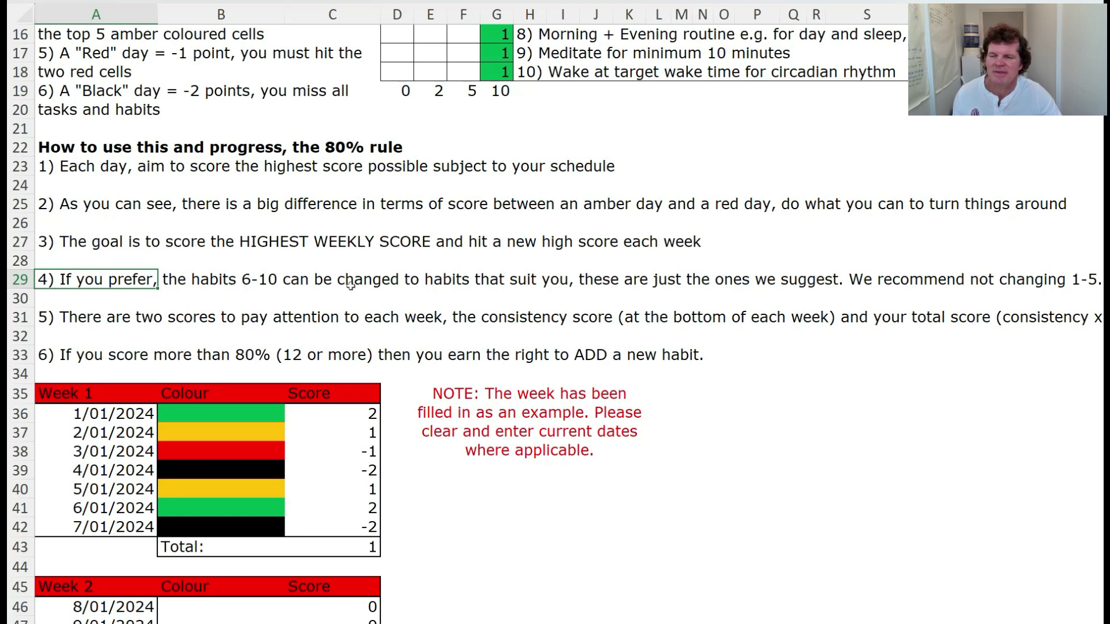
scroll(584, 328, up, 2)
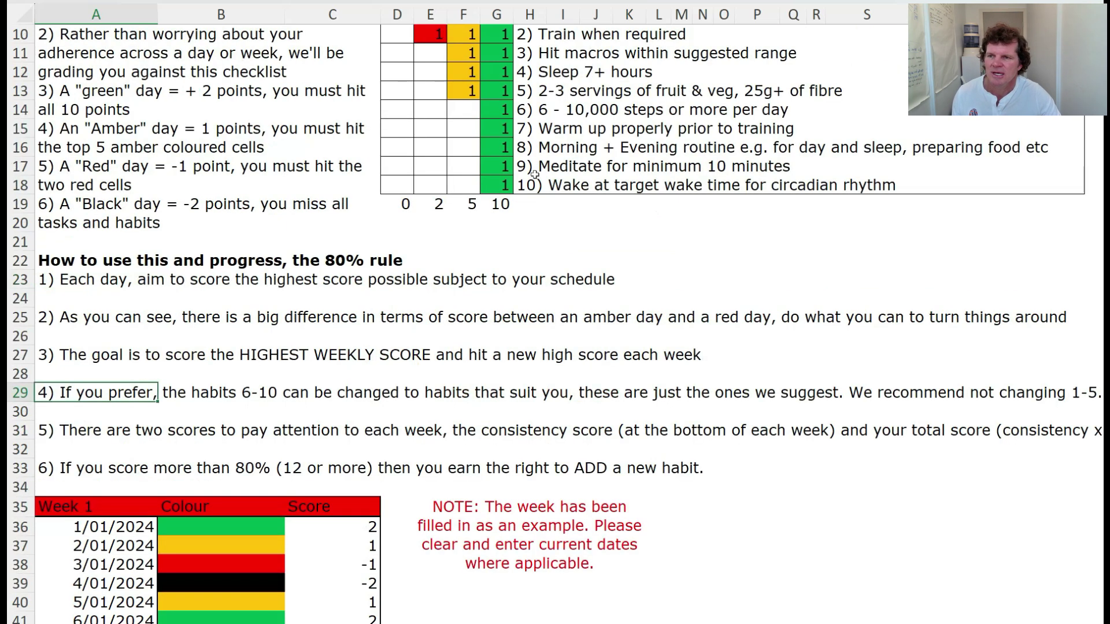
drag(547, 113, 544, 185)
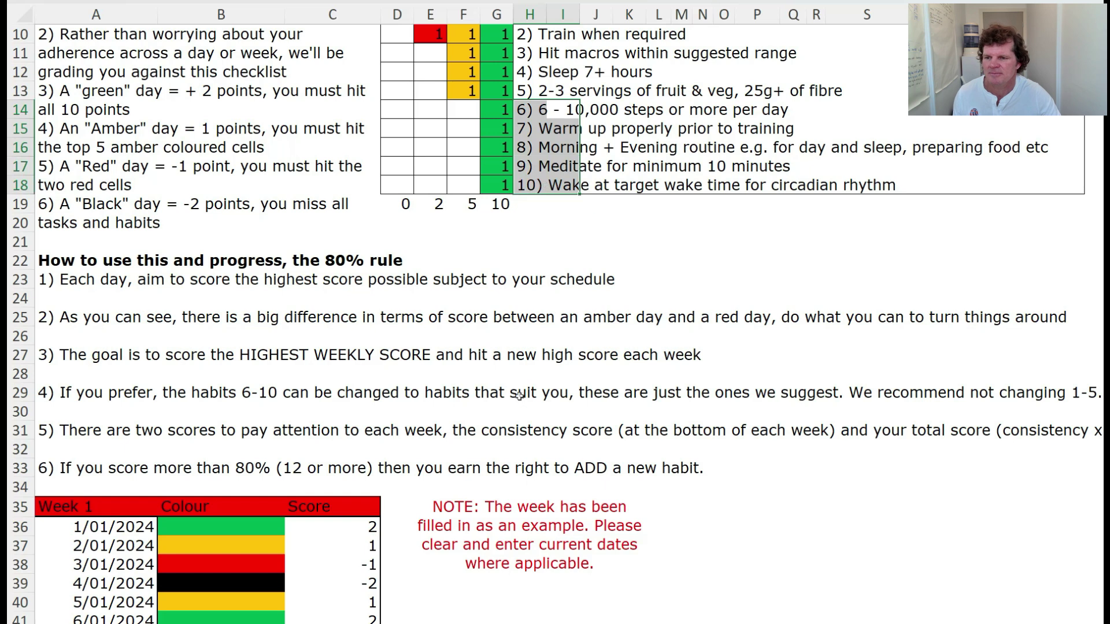
- Read points 5 and 6 of the 80% rule guidance, on the two weekly scores and earning a new habit
click(482, 431)
click(478, 433)
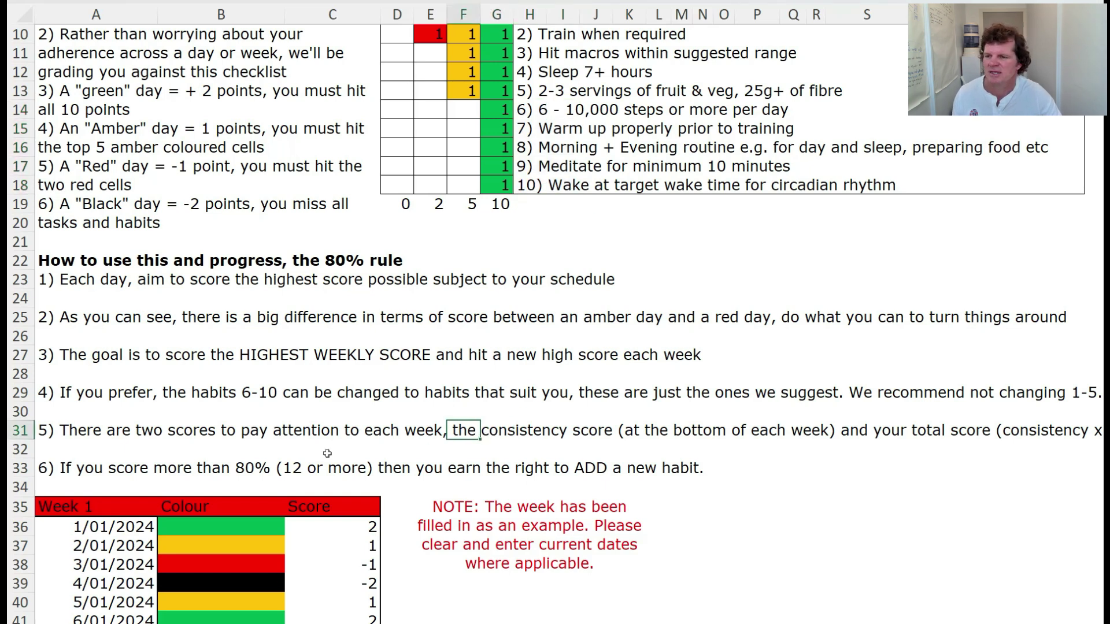
scroll(135, 452, down, 1)
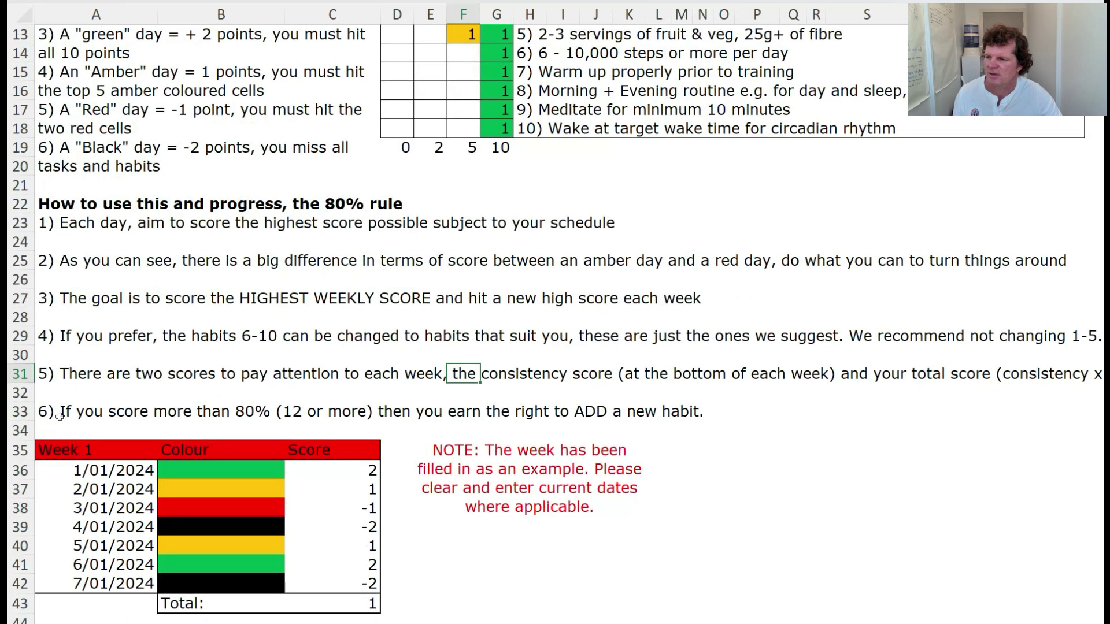
click(61, 417)
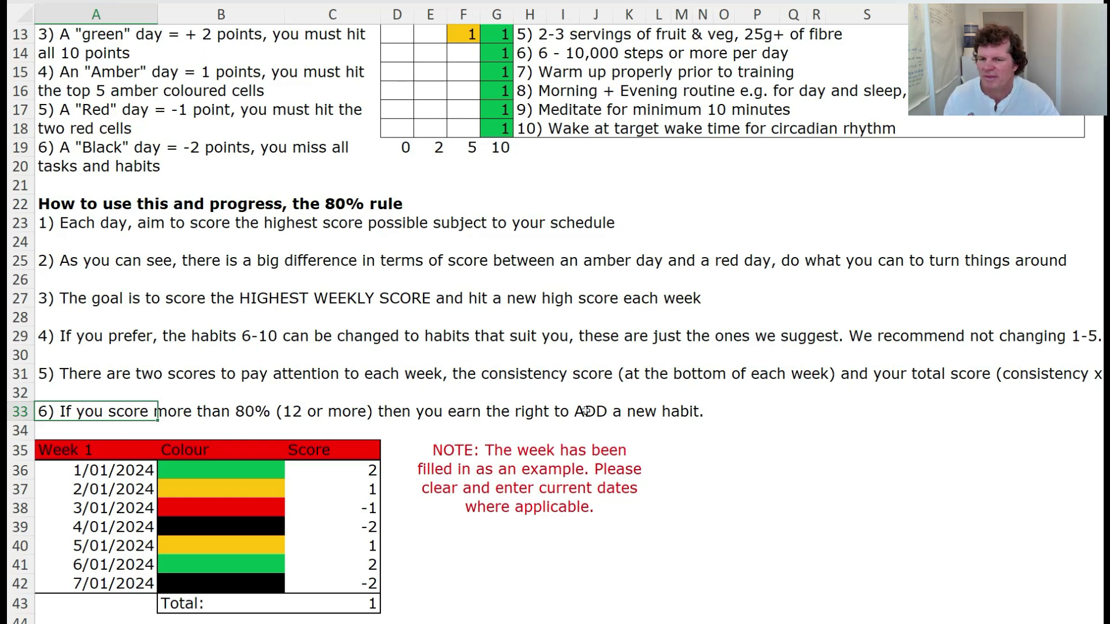
drag(54, 382, 1050, 397)
click(1050, 398)
click(58, 416)
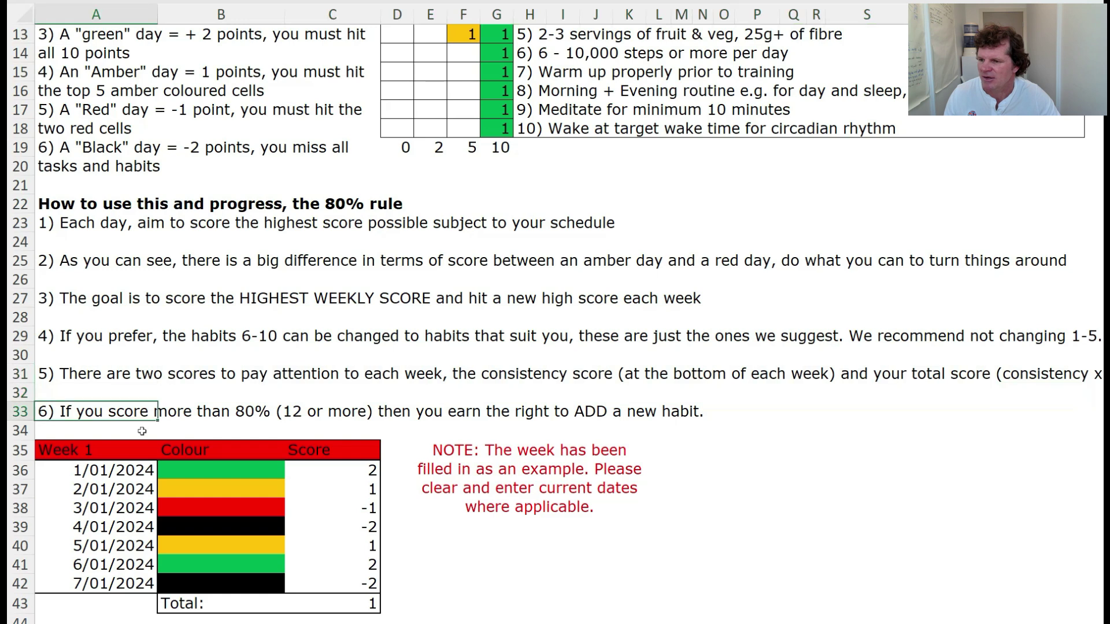
scroll(142, 431, down, 2)
scroll(321, 379, up, 6)
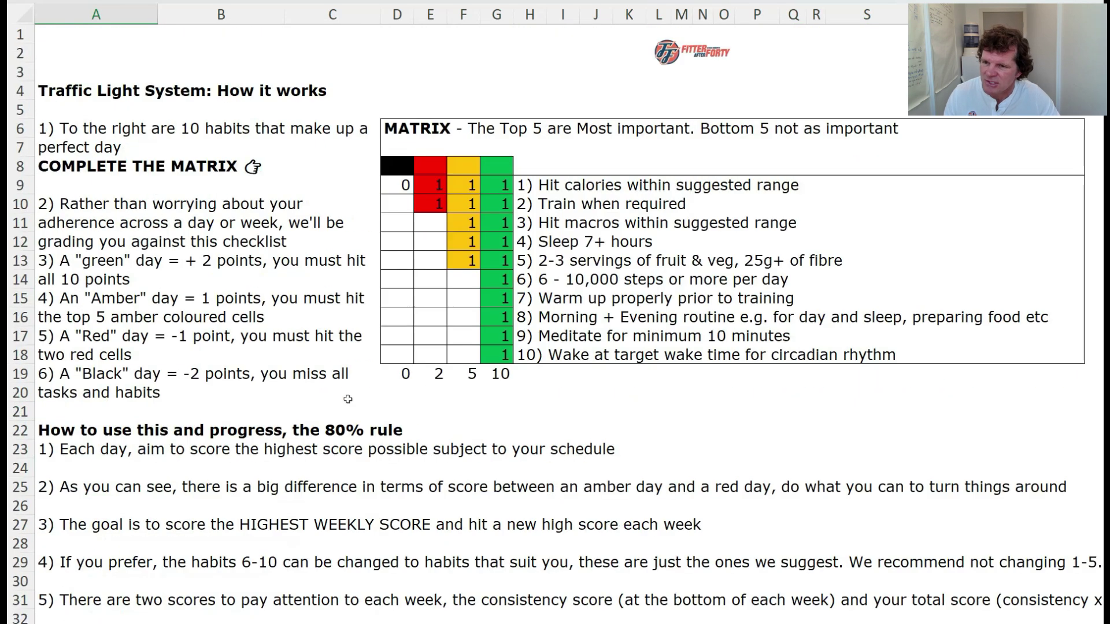
- Examine the Week 1 example's colours and scores day by day, from 1/01/2024 to the black day on 4/01/2024
scroll(348, 399, down, 3)
scroll(358, 405, down, 2)
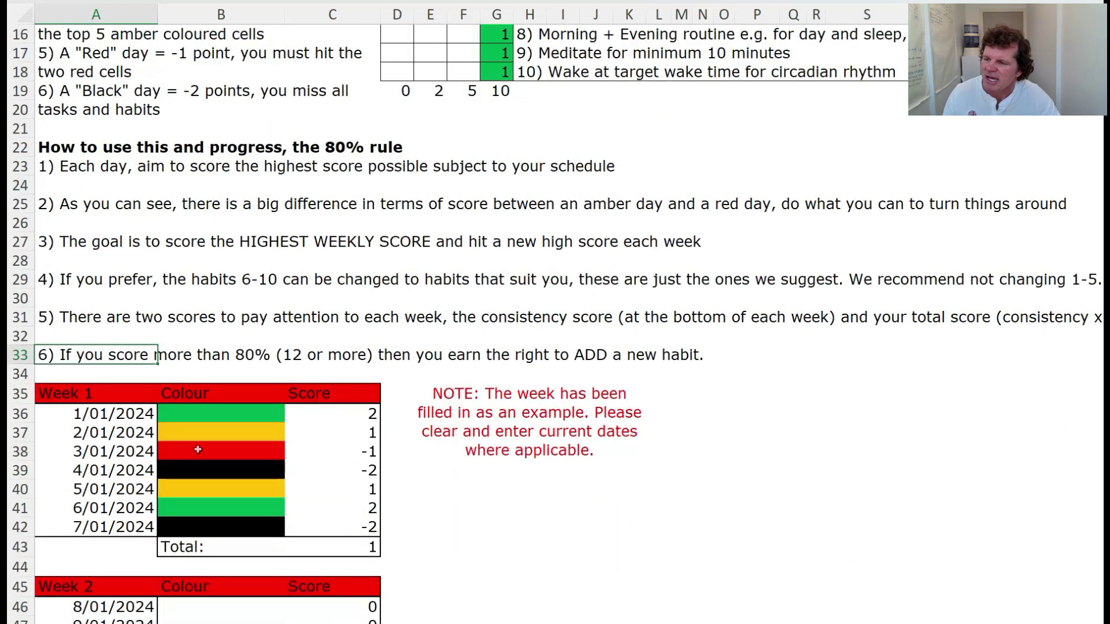
click(108, 422)
click(205, 418)
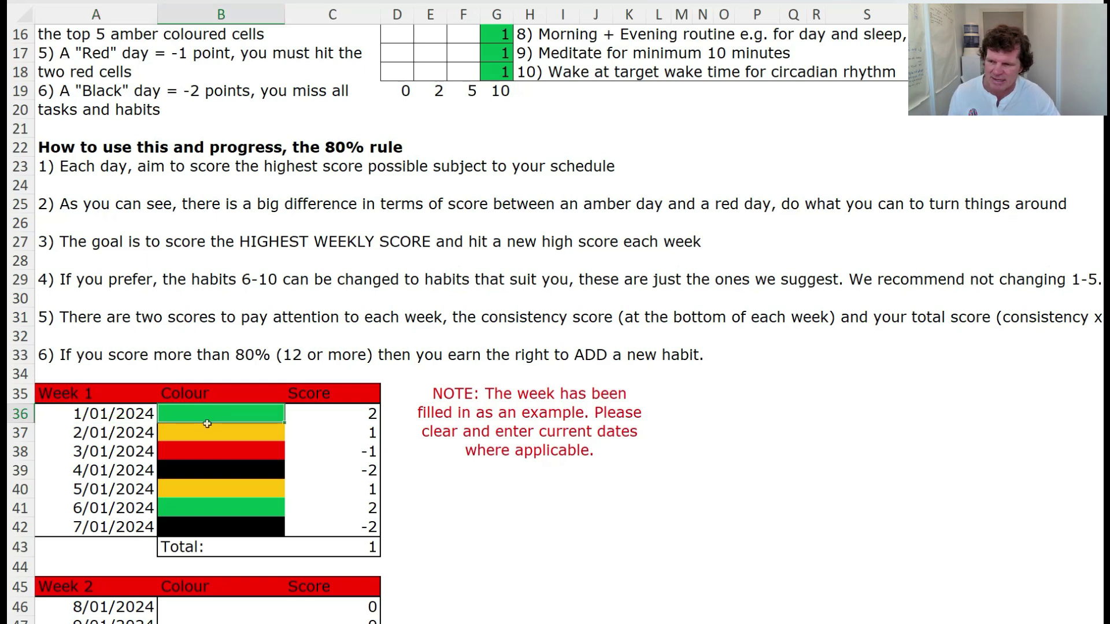
click(312, 418)
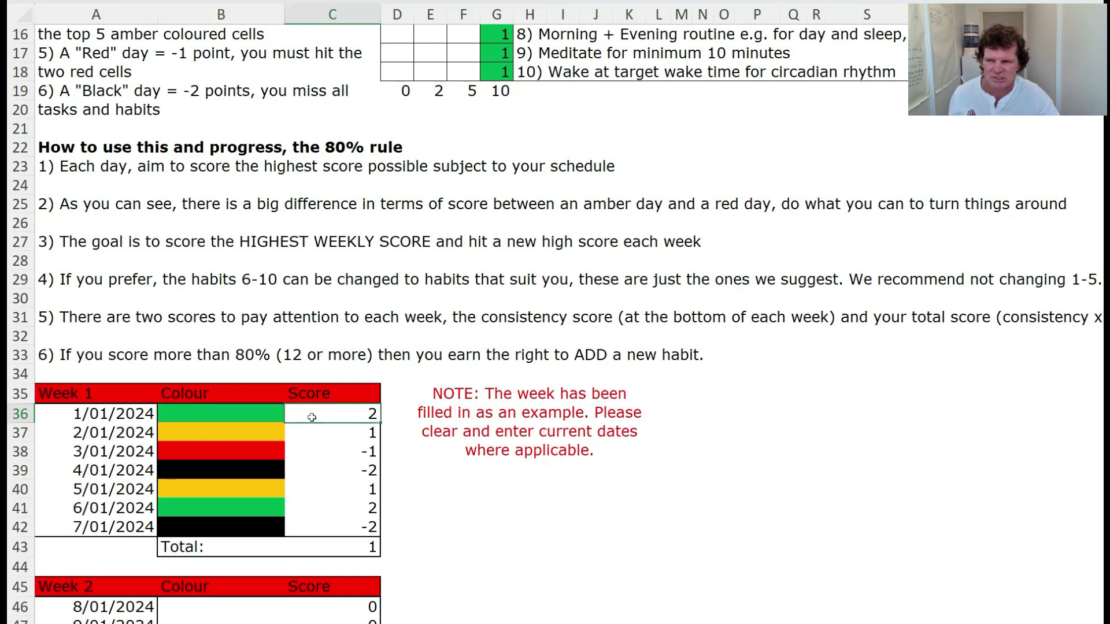
click(246, 441)
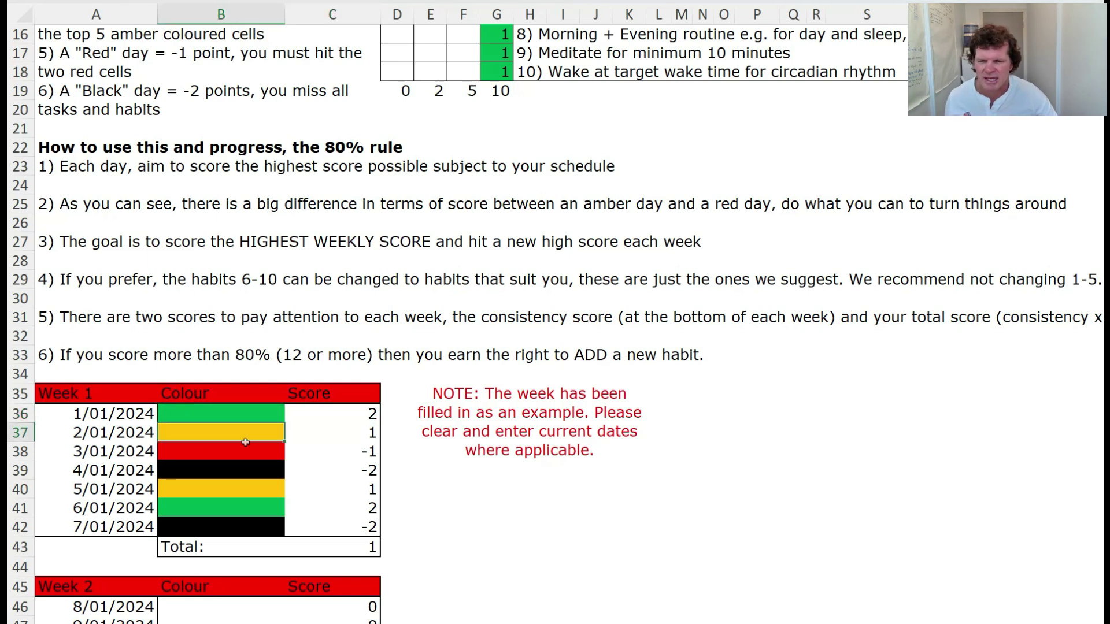
click(340, 437)
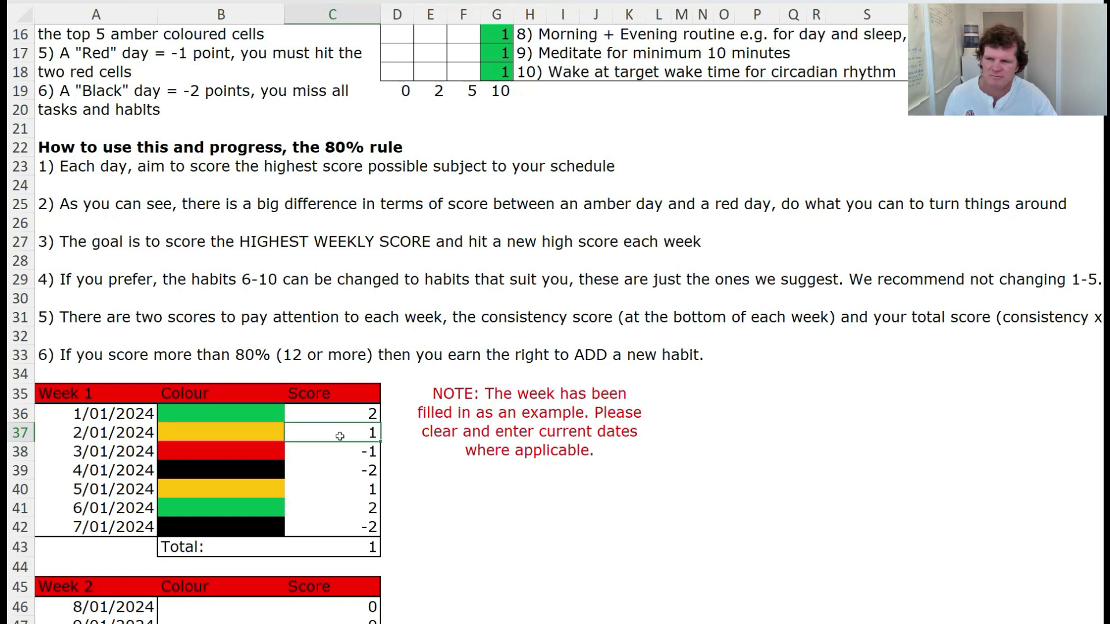
click(282, 455)
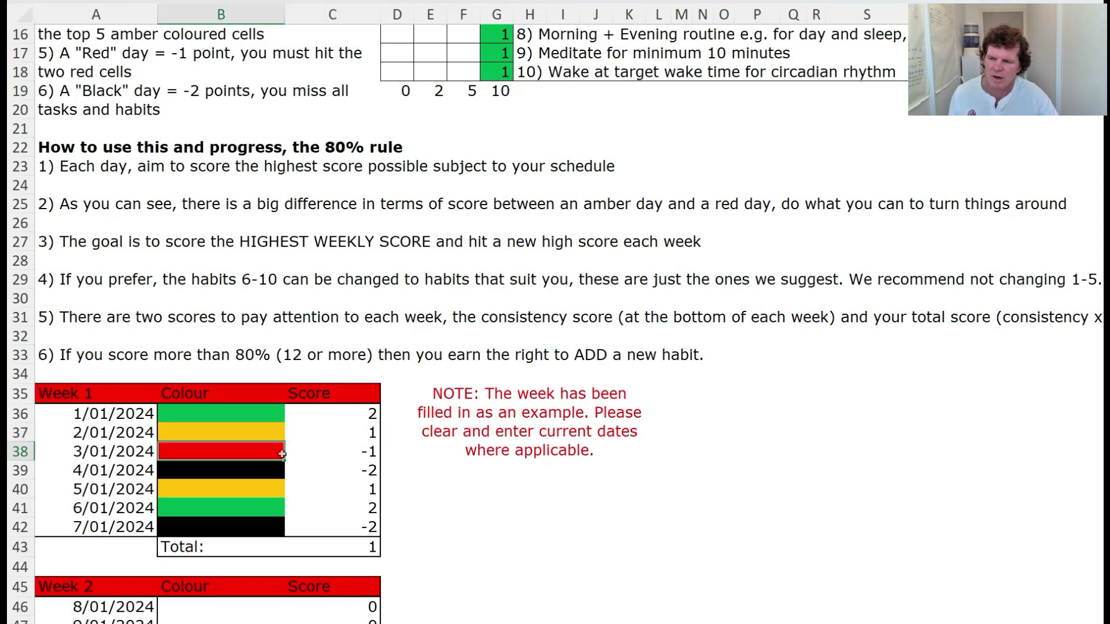
click(335, 453)
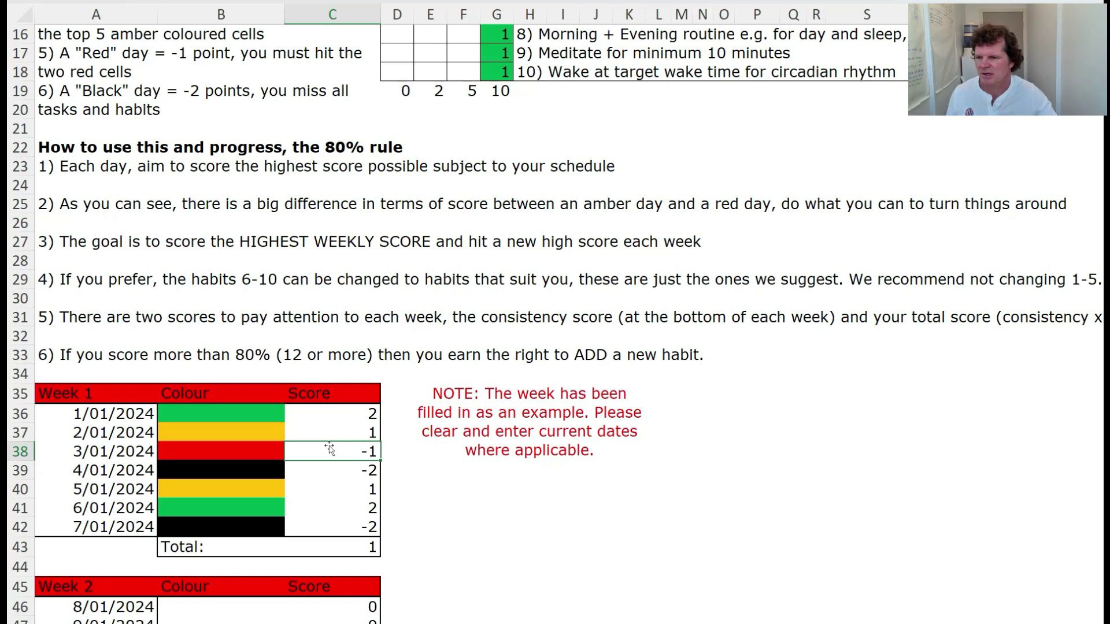
click(268, 472)
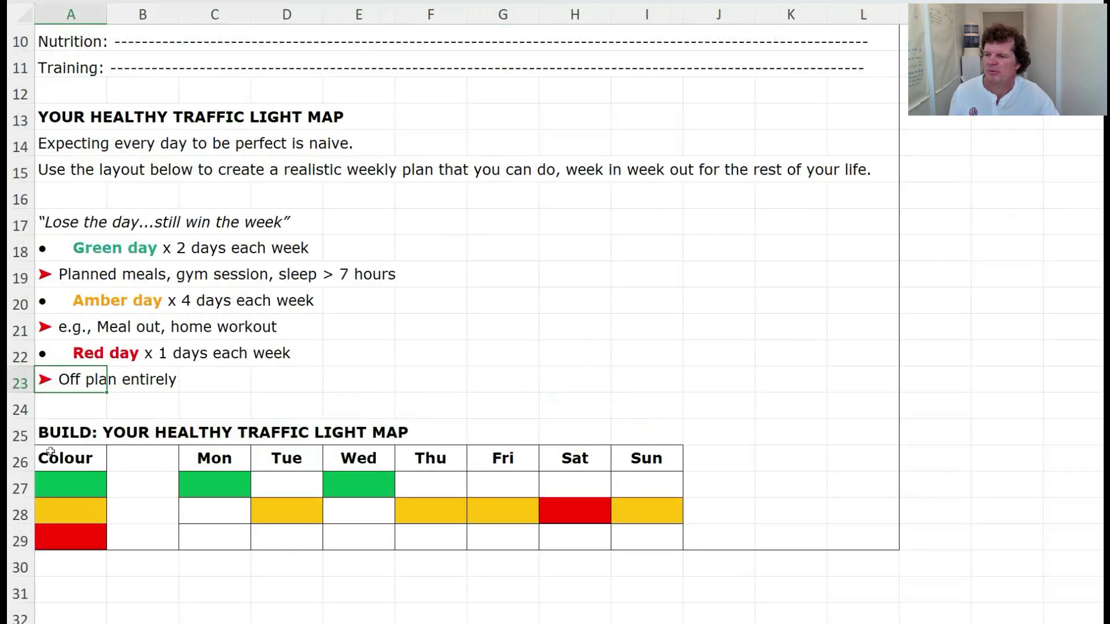
- Highlight the whole weekly traffic light map, A25 to I29, on the planning sheet
drag(46, 443, 289, 462)
drag(454, 482, 674, 540)
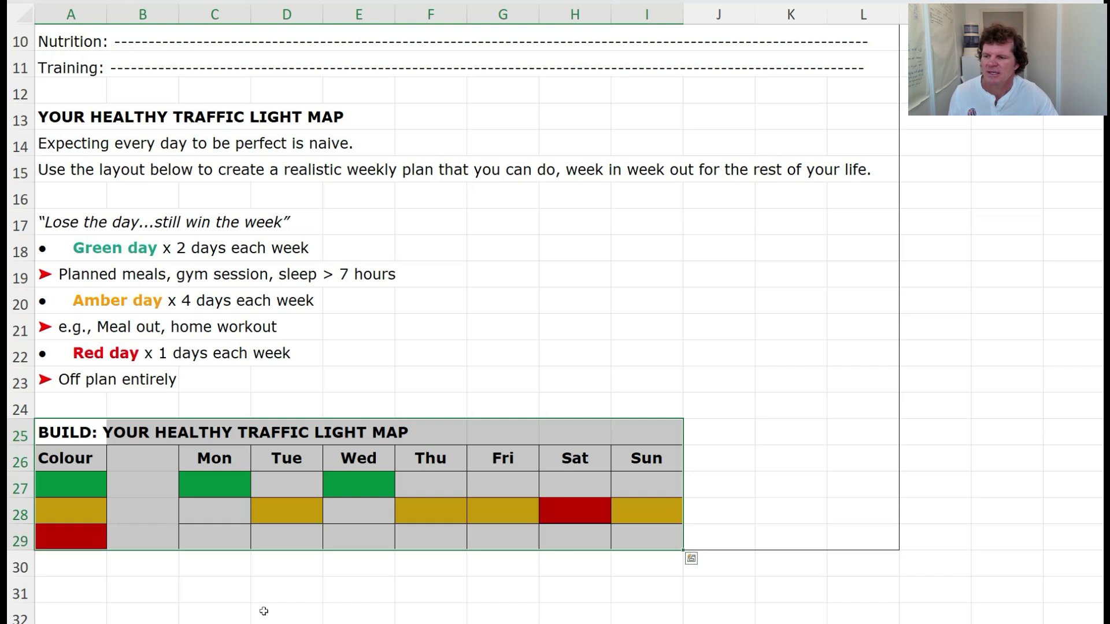